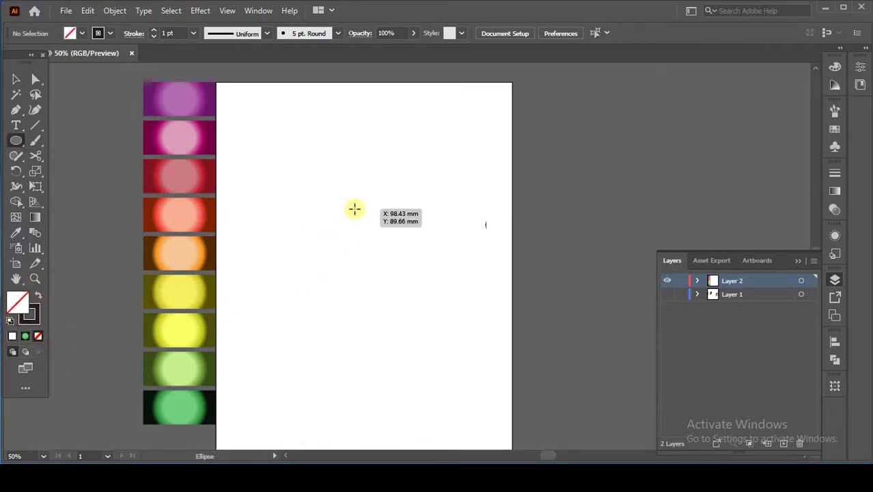
- Draw a large unfilled circle on the upper artboard and add a much smaller concentric copy at its centre
left_click_drag(355, 209, 421, 315)
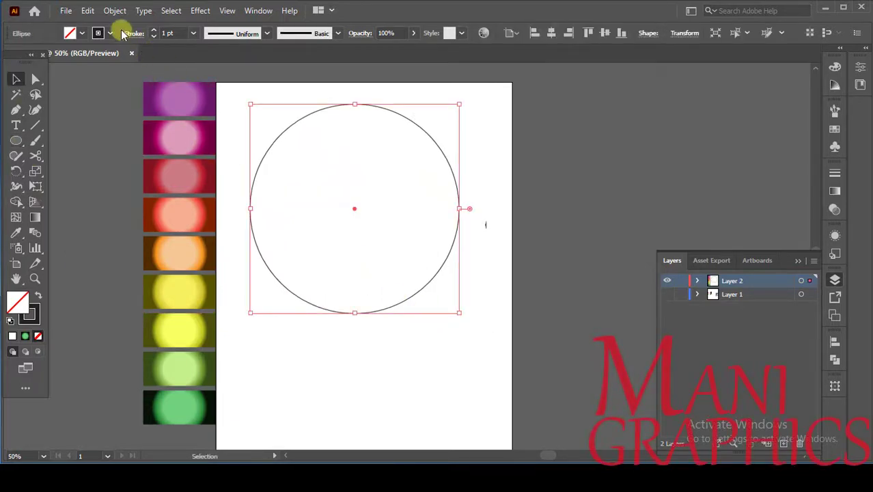
left_click(87, 10)
left_click(106, 72)
left_click(87, 11)
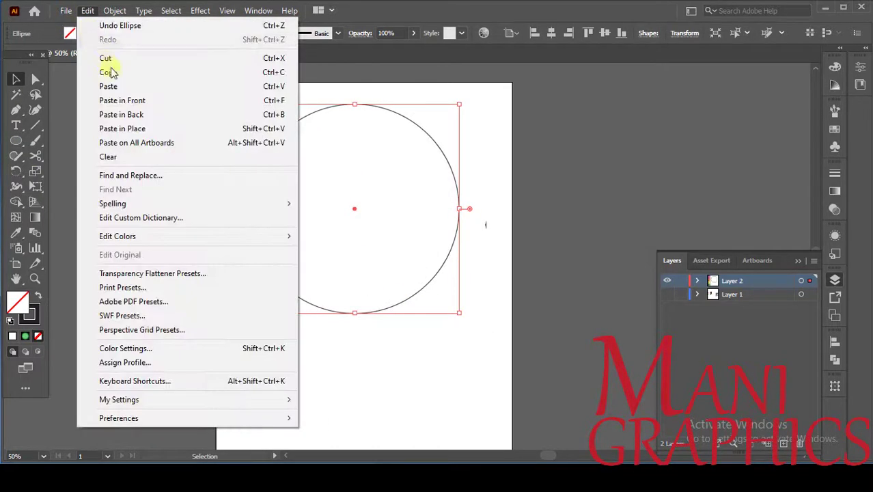
left_click(130, 100)
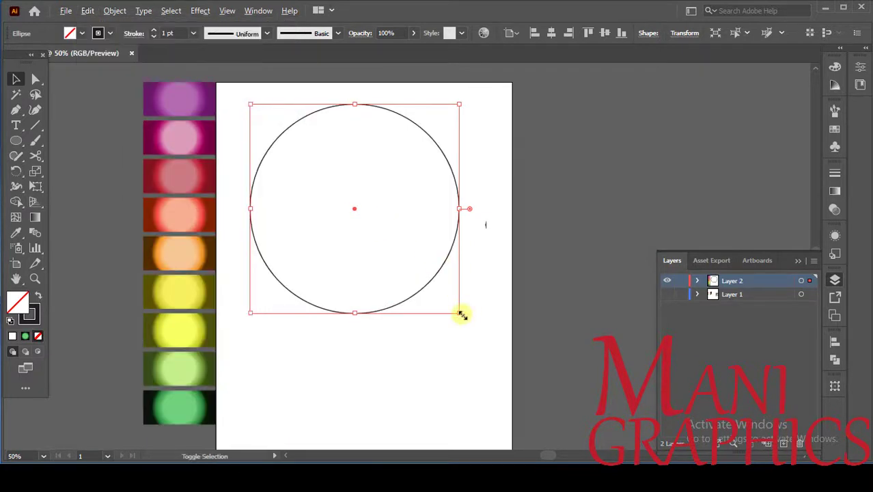
left_click_drag(462, 315, 387, 242)
left_click(413, 308)
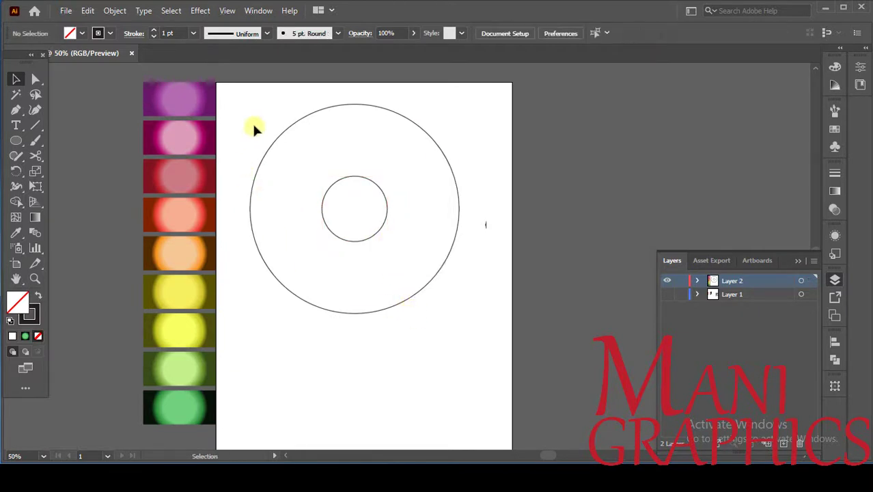
left_click_drag(412, 294, 449, 333)
left_click(449, 333)
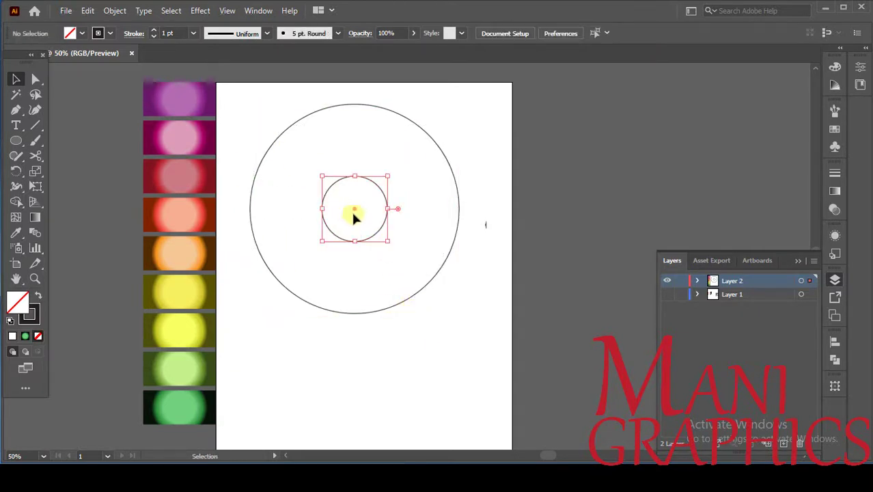
- Copy the small central circle and paste the duplicate directly in front of it
left_click(354, 215)
left_click(88, 10)
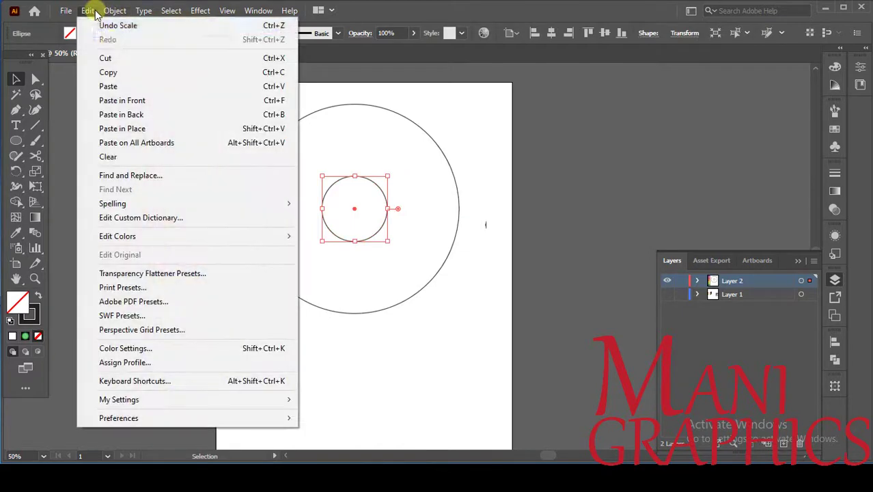
left_click(126, 72)
left_click(87, 10)
left_click(123, 101)
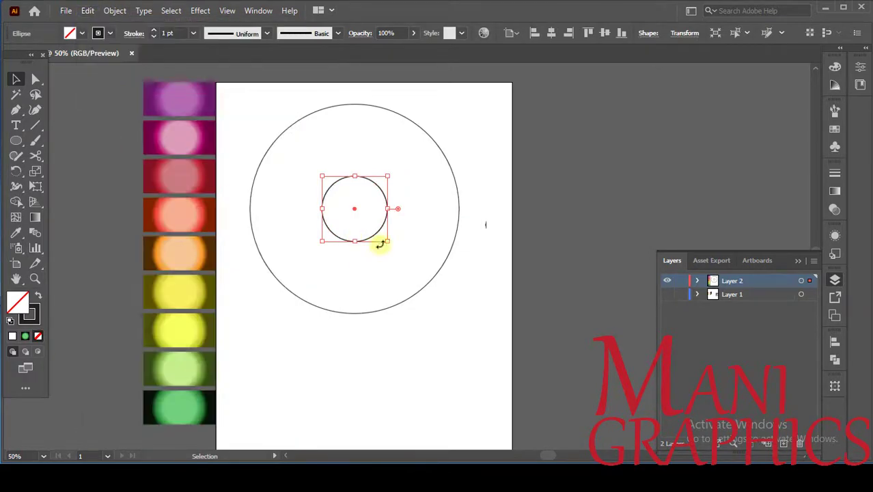
- Enlarge the pasted copy into a medium circle extending slightly above the large circle, with its bottom near the small circle's bottom
left_click_drag(384, 243, 460, 326)
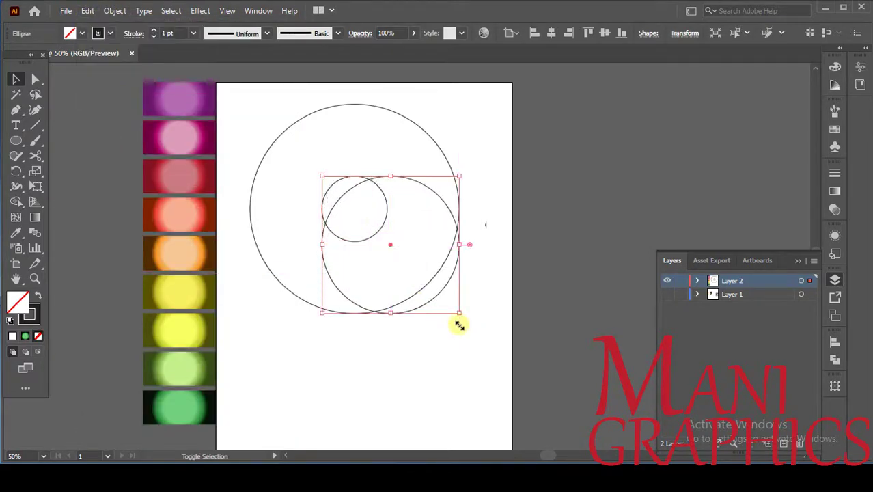
left_click_drag(387, 241, 355, 173)
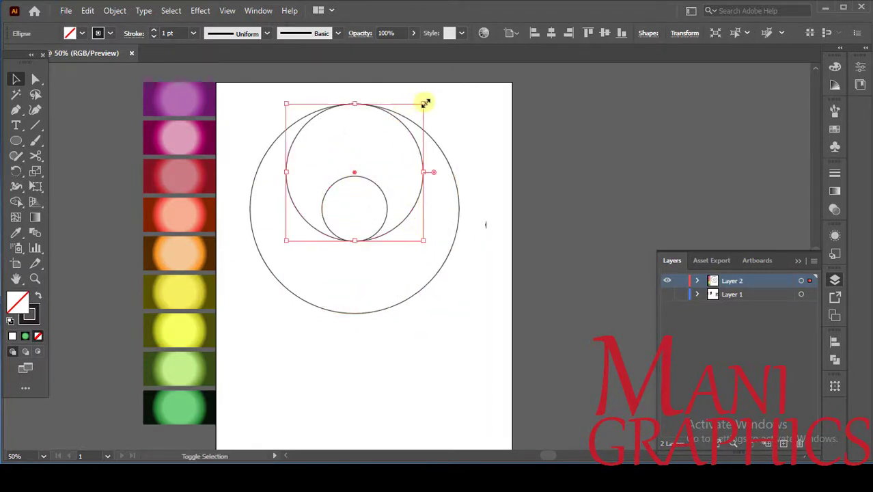
left_click_drag(425, 103, 430, 92)
left_click_drag(359, 171, 353, 170)
left_click(359, 293)
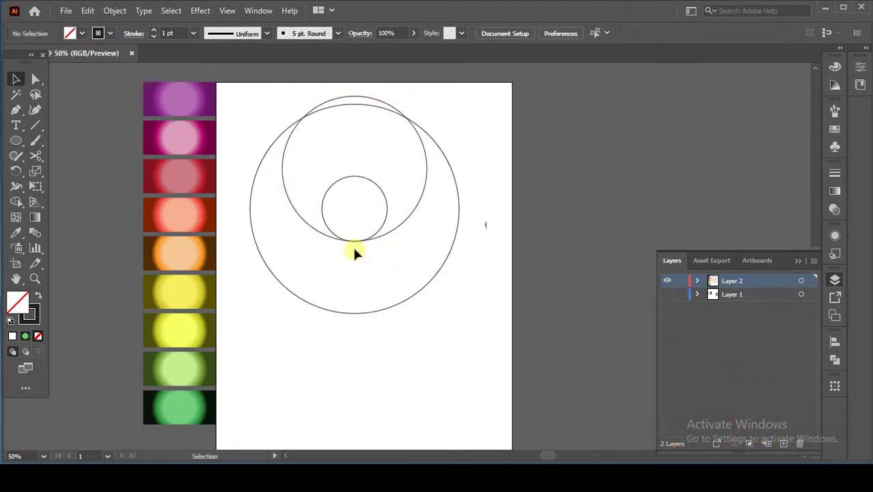
- Use outline view to snap the medium circle's bottom anchor exactly onto the small circle's bottom point
scroll(355, 247, "up", 3)
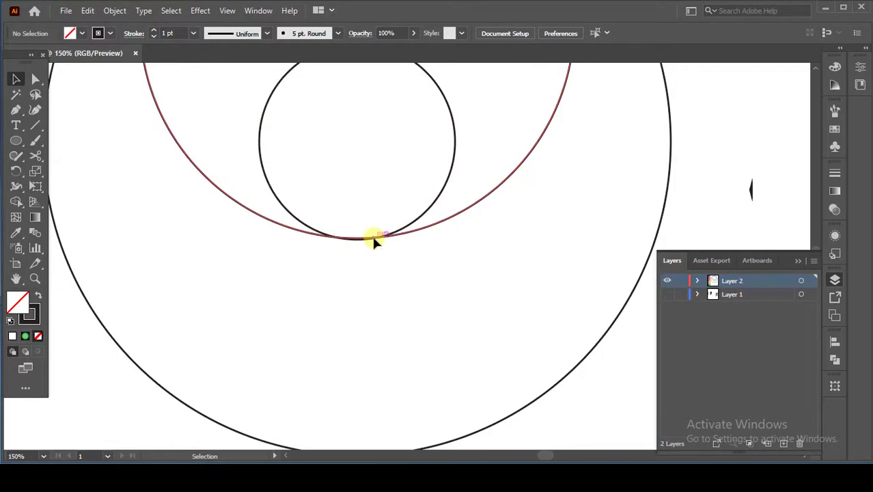
left_click(375, 241)
key("ctrl+y")
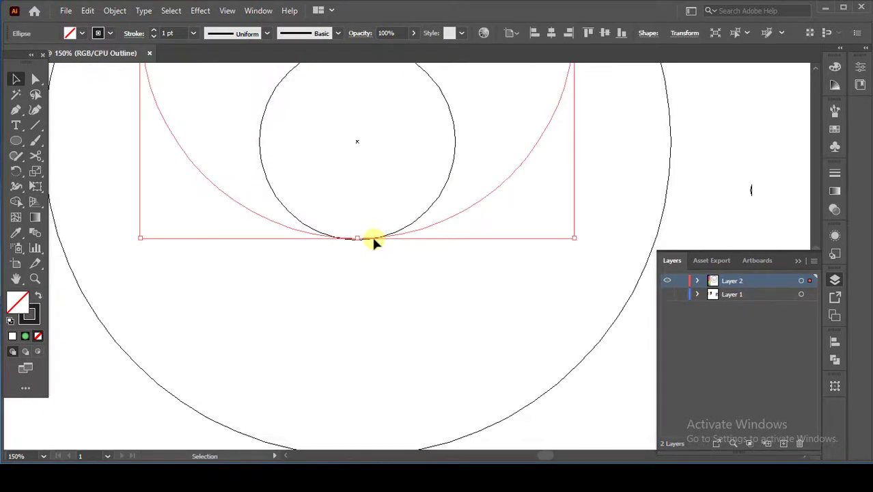
scroll(372, 238, "up", 6)
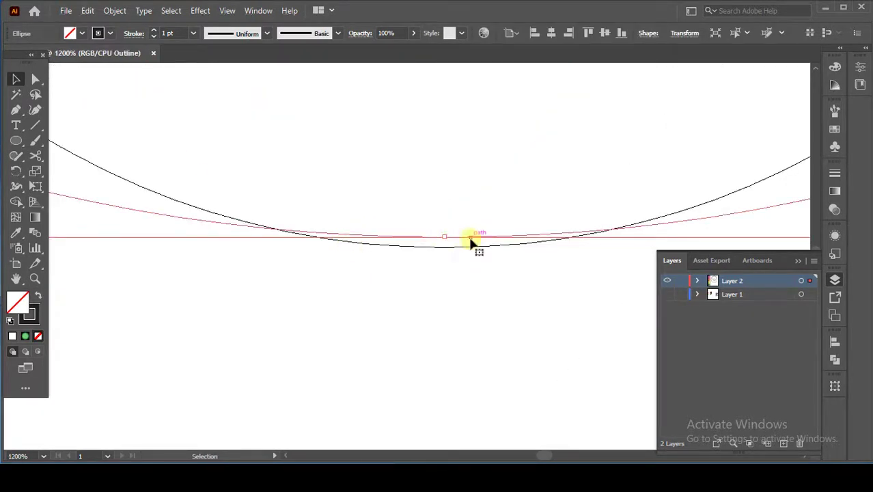
left_click(471, 261)
left_click_drag(448, 237, 449, 247)
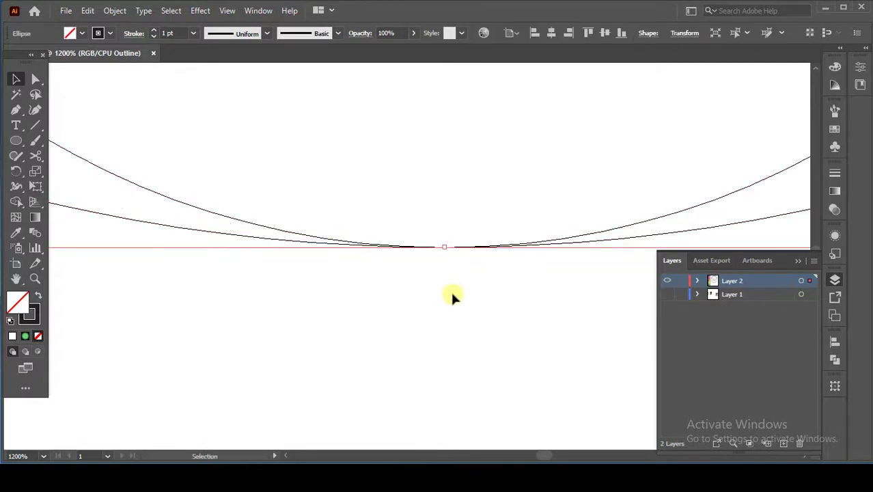
scroll(448, 283, "down", 8)
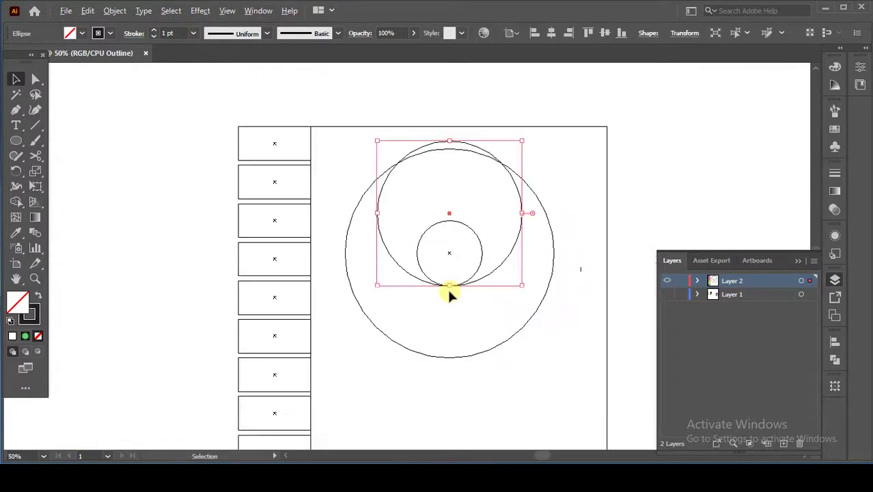
key("ctrl+y")
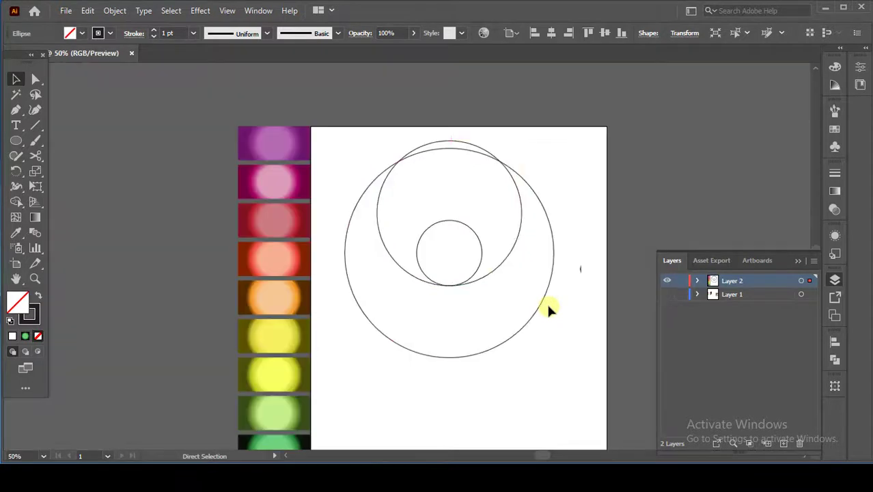
- Duplicate the medium circle straight down so its top meets the small circle's top, using outline view to check the contact points
left_click(508, 260)
left_click_drag(503, 266, 500, 346)
left_click(491, 250)
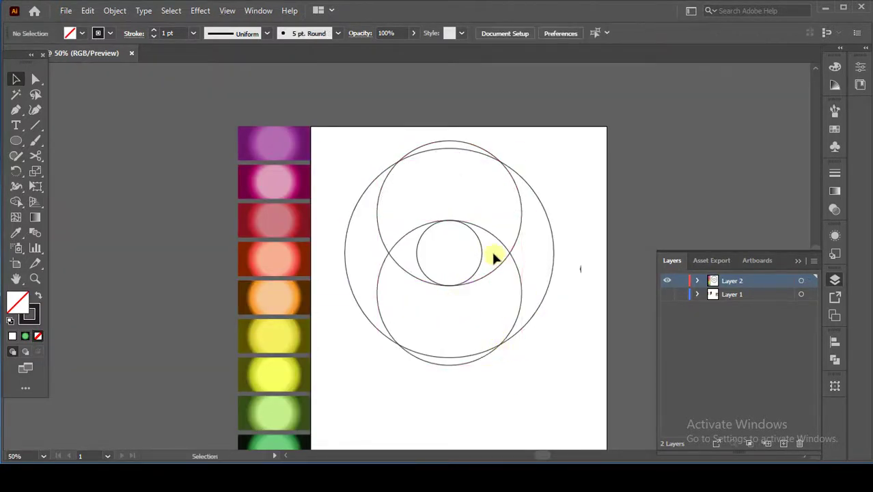
key("ctrl+y")
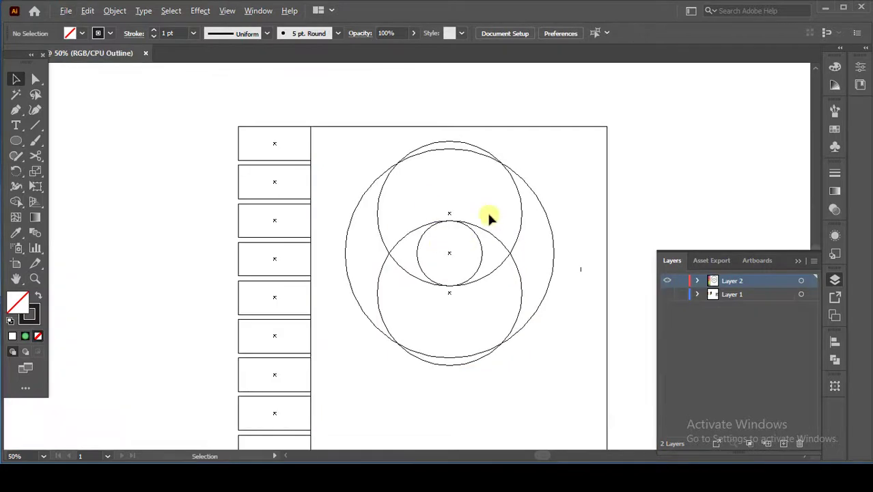
scroll(489, 214, "up", 8)
left_click_drag(264, 323, 511, 194)
left_click_drag(328, 288, 428, 269)
left_click_drag(463, 119, 306, 287)
scroll(355, 299, "down", 7)
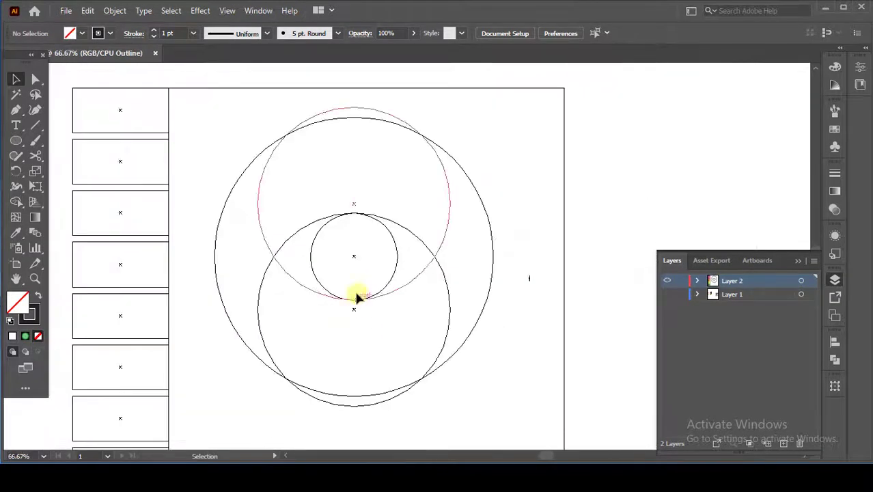
key("ctrl+y")
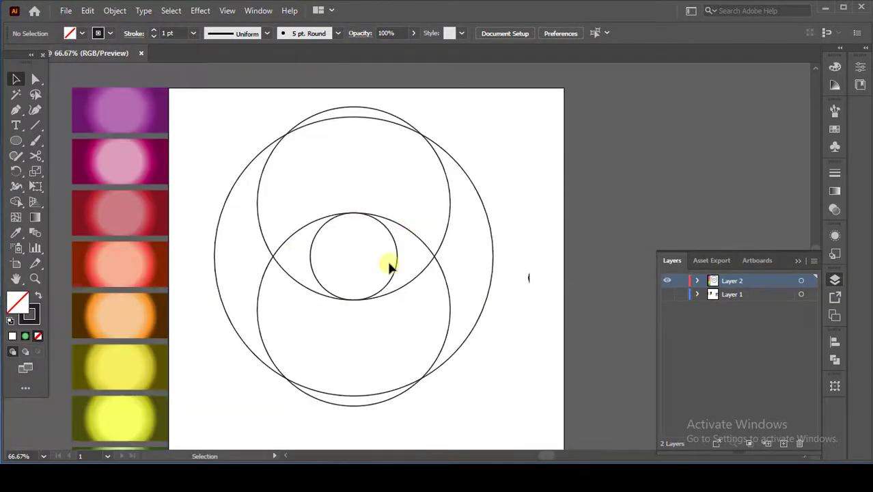
- Select both medium circles and create a copy of the pair rotated by 30°
left_click(437, 264)
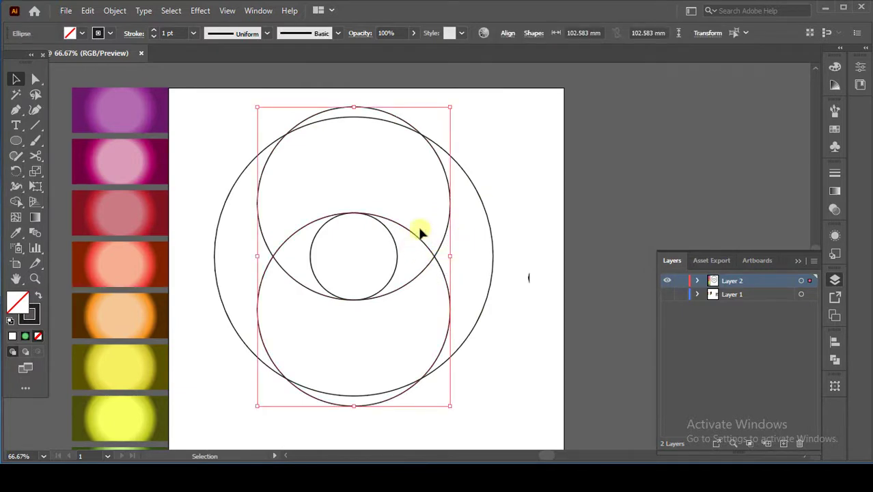
right_click(420, 233)
mouse_move(487, 389)
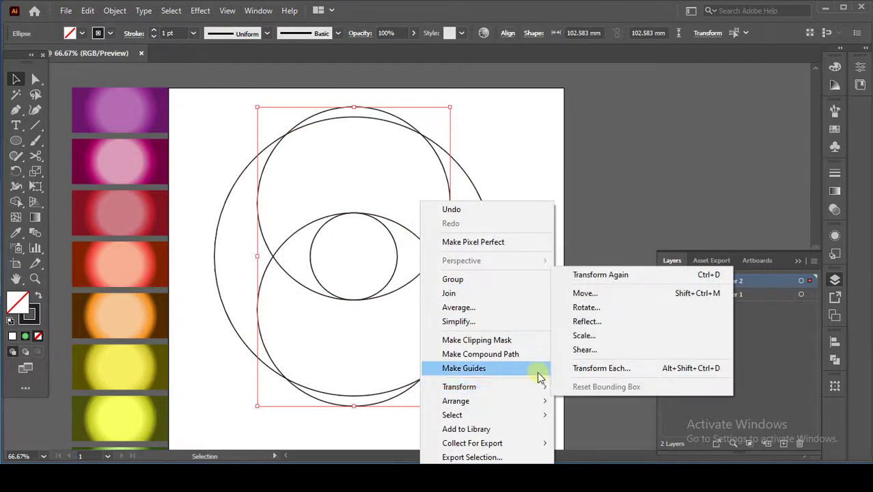
left_click(587, 308)
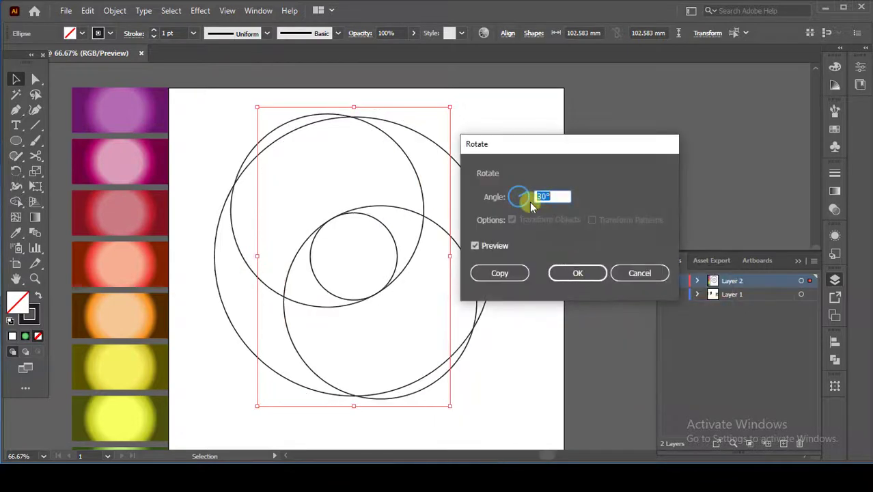
left_click(498, 272)
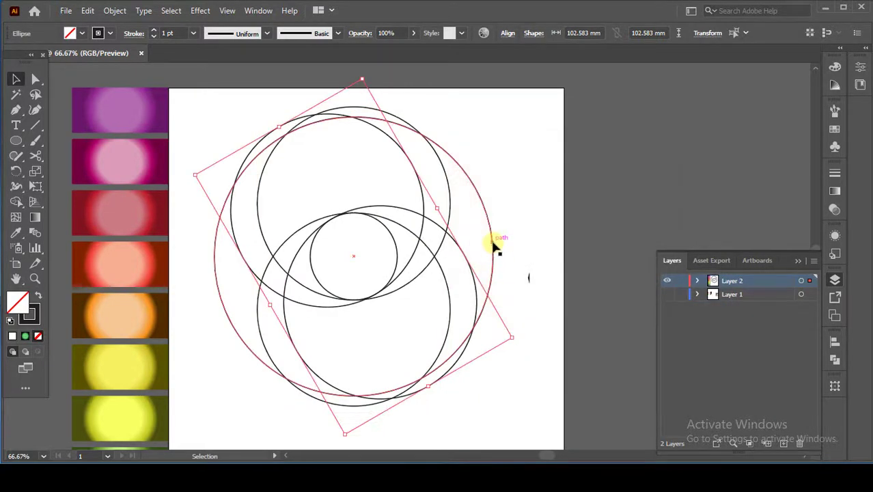
- Repeat the 30° rotated copy four more times to complete the ring of overlapping circles
key("ctrl")
key("ctrl+d")
key("ctrl+d")
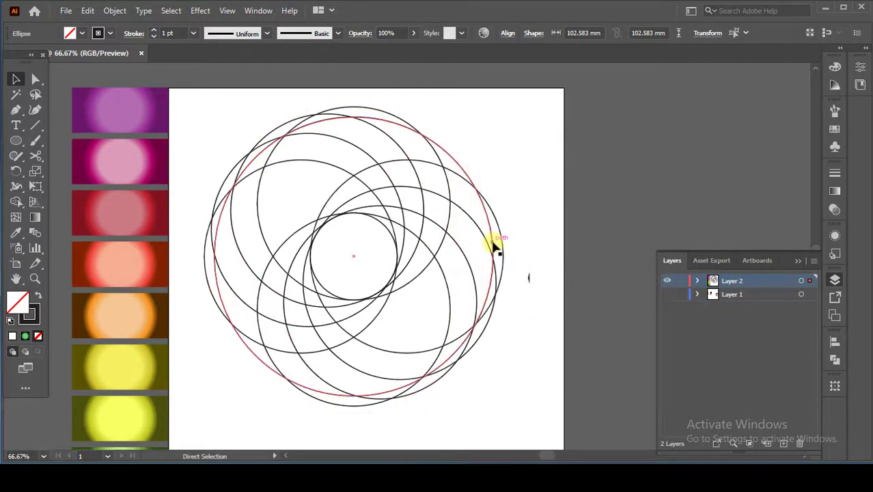
key("ctrl+d")
key("ctrl+d")
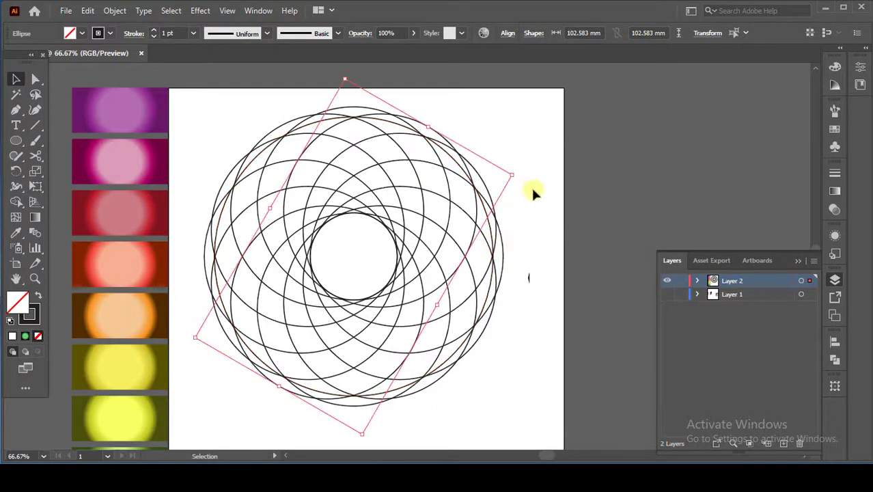
left_click(532, 188)
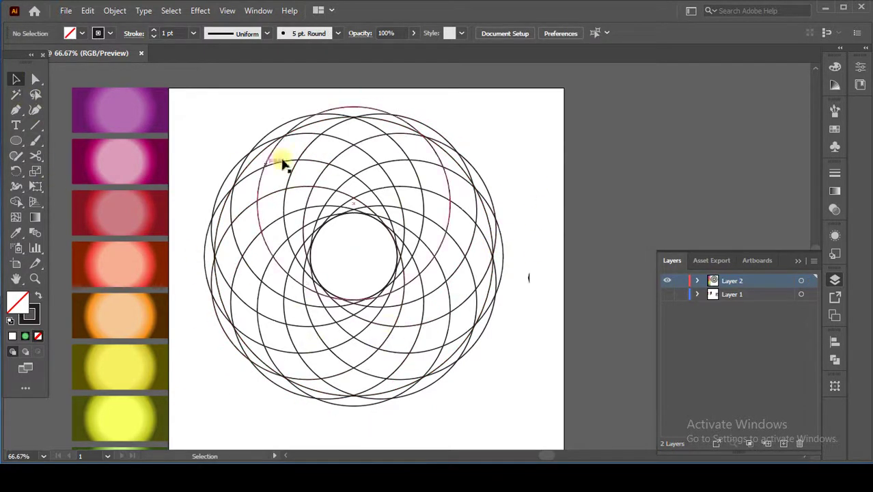
- Select all the circles and merge the adjoining regions beside the central circle into a curved blade with Shape Builder
left_click_drag(203, 117, 517, 375)
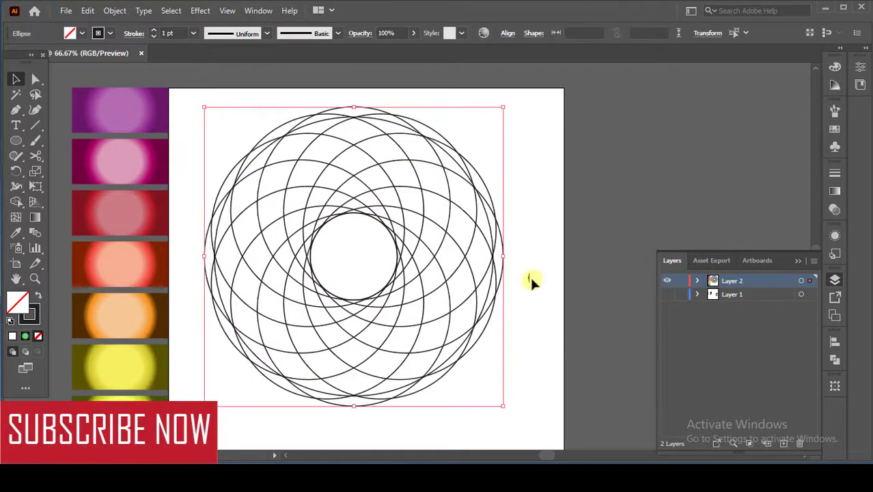
left_click(532, 280)
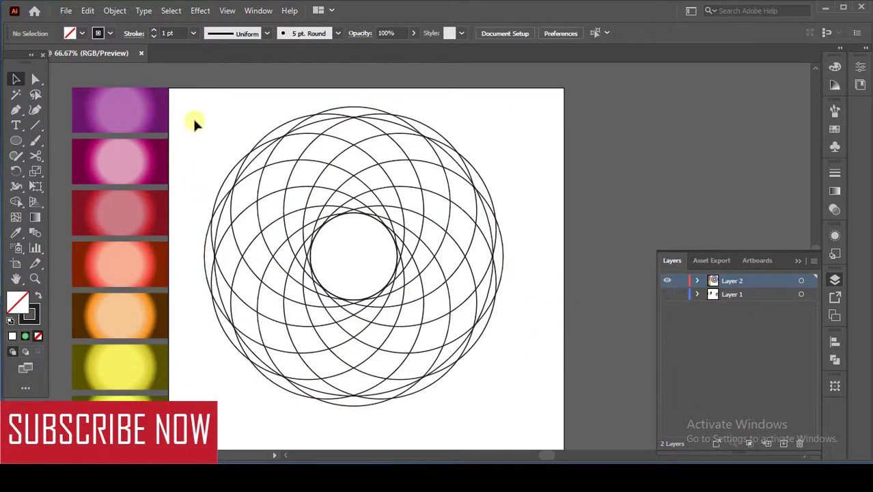
left_click_drag(511, 415, 513, 415)
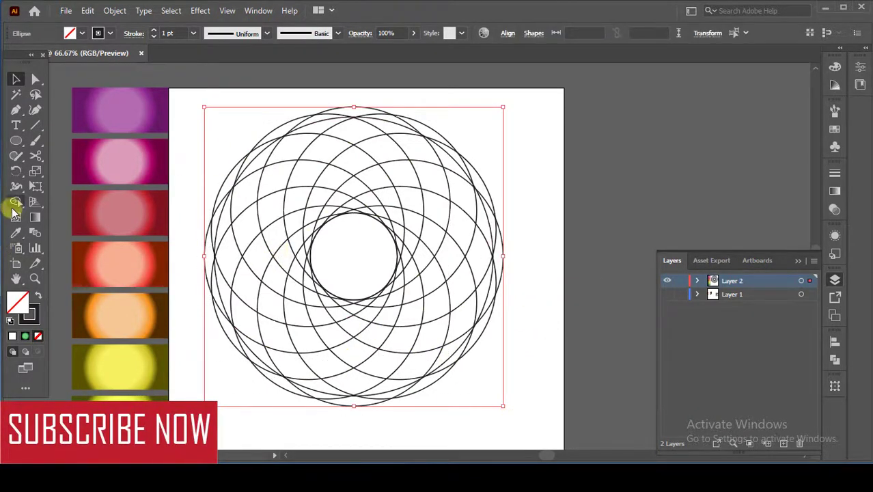
left_click(16, 202)
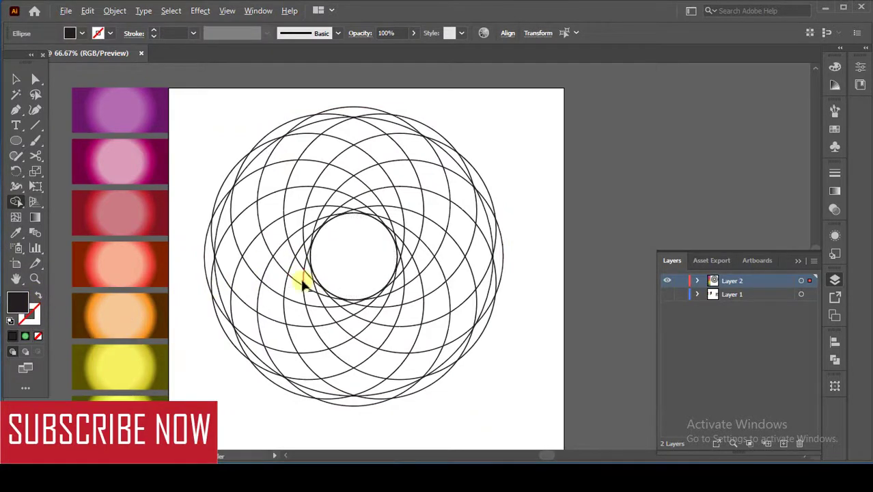
scroll(302, 279, "up", 3)
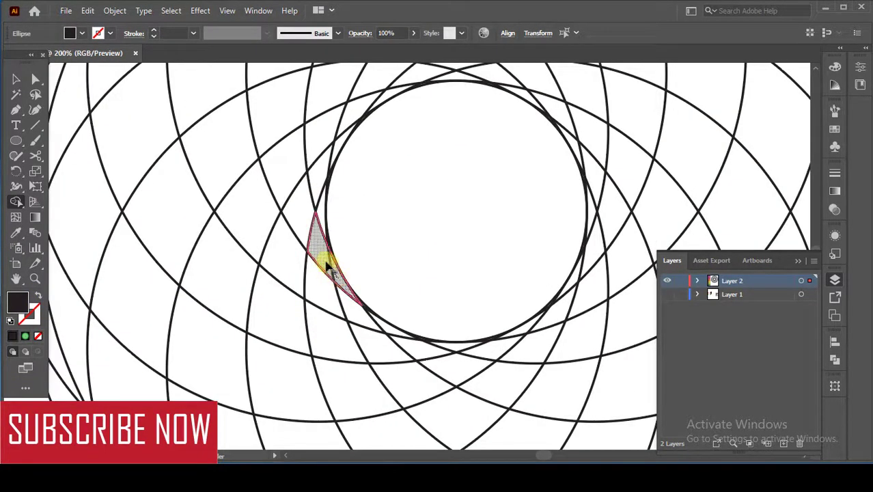
left_click(292, 189)
mouse_move(284, 166)
left_mouse_down()
mouse_move(227, 323)
mouse_move(146, 346)
mouse_move(120, 248)
mouse_move(137, 177)
left_mouse_up()
- Extend the merged blade along the upper arc to its pointed tip at the ring's outer edge
scroll(147, 175, "down", 4)
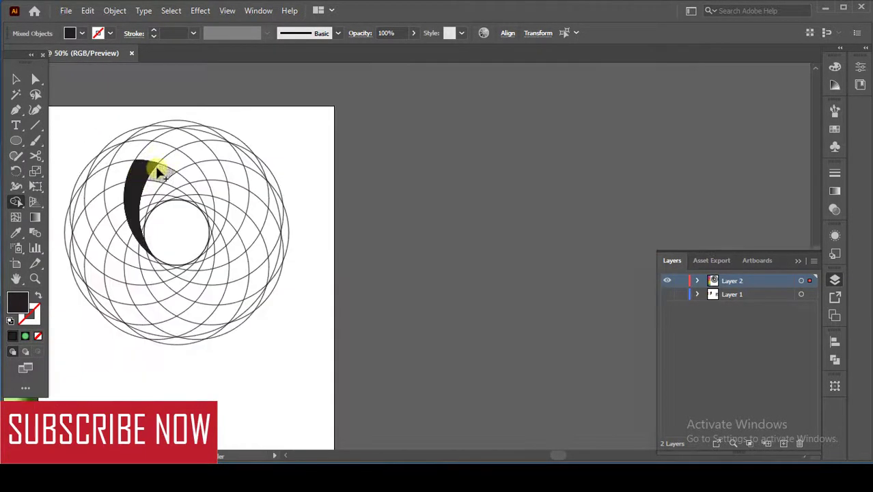
left_click(220, 136)
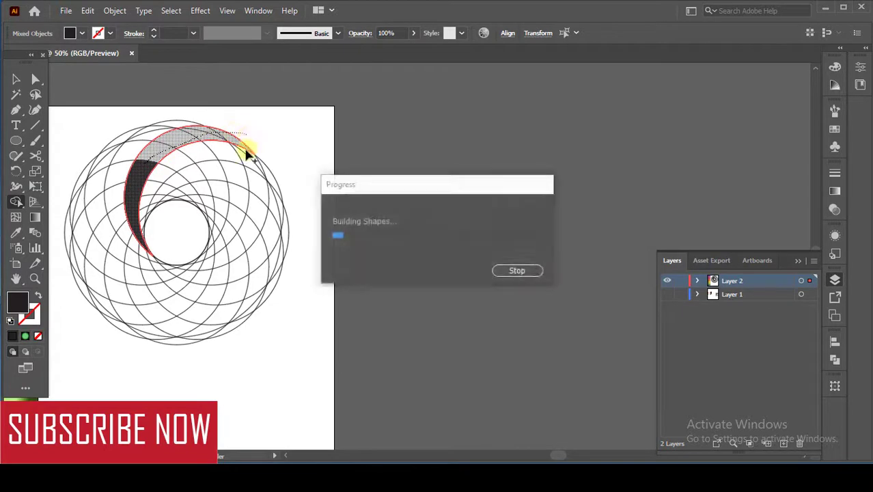
scroll(239, 152, "up", 7)
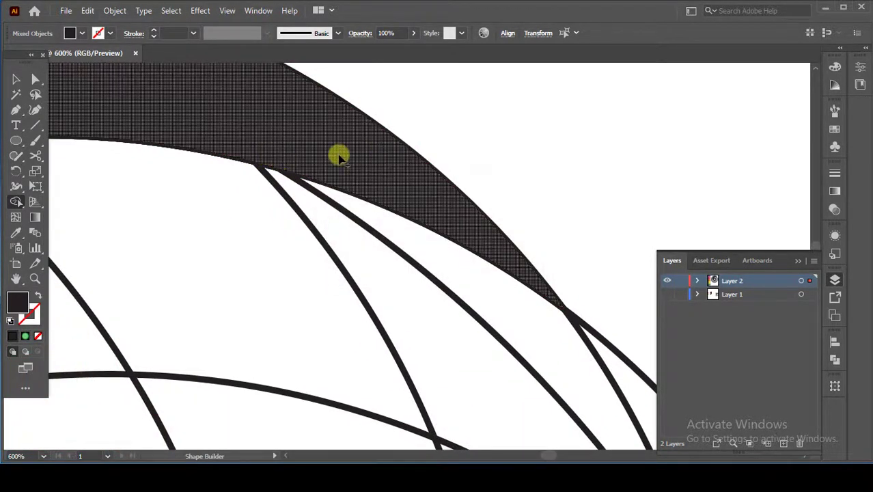
- Merge the regions along the first blade's inner edge, starting beside the central circle, into a second curved blade with Shape Builder
scroll(305, 159, "down", 5)
scroll(225, 260, "up", 4)
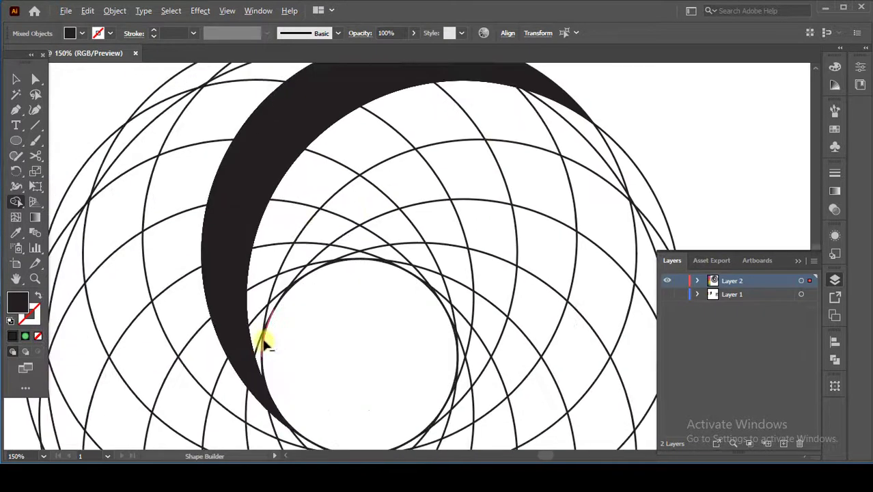
mouse_move(254, 383)
left_mouse_down()
mouse_move(246, 245)
mouse_move(259, 171)
mouse_move(209, 433)
left_mouse_up()
left_click_drag(297, 234, 394, 132)
left_click_drag(329, 211, 142, 421)
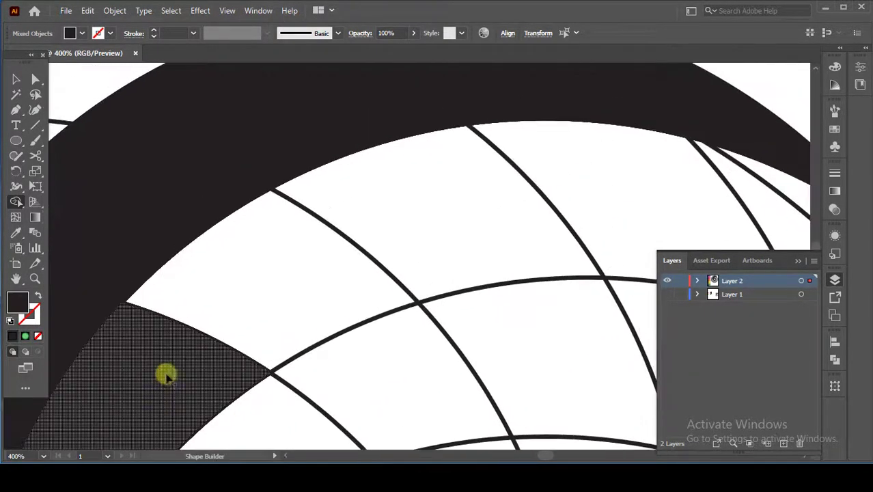
left_click_drag(165, 374, 483, 238)
left_click_drag(435, 264, 36, 364)
left_click_drag(150, 321, 250, 335)
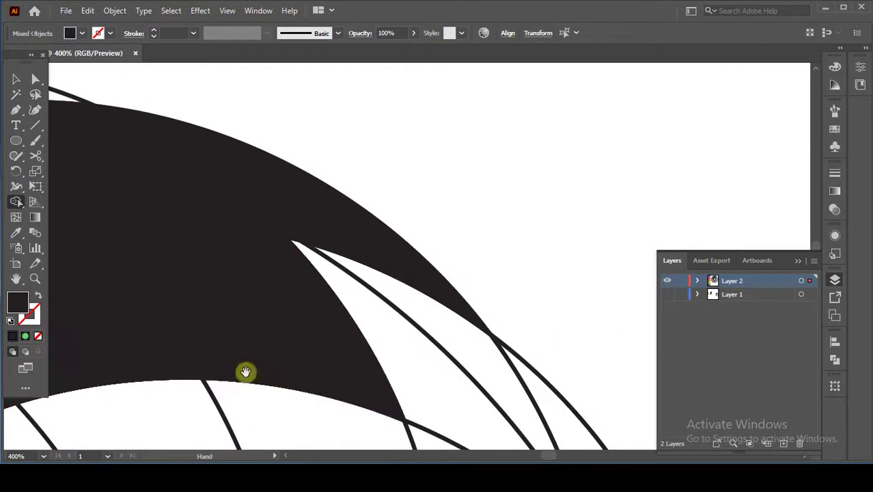
- Extend the second blade around the ring's upper-right arc to its pointed tip at the outer edge
left_click_drag(317, 350, 174, 244)
mouse_move(232, 244)
left_mouse_down()
mouse_move(283, 247)
mouse_move(403, 312)
mouse_move(438, 367)
mouse_move(447, 416)
left_mouse_up()
left_click_drag(380, 348, 353, 245)
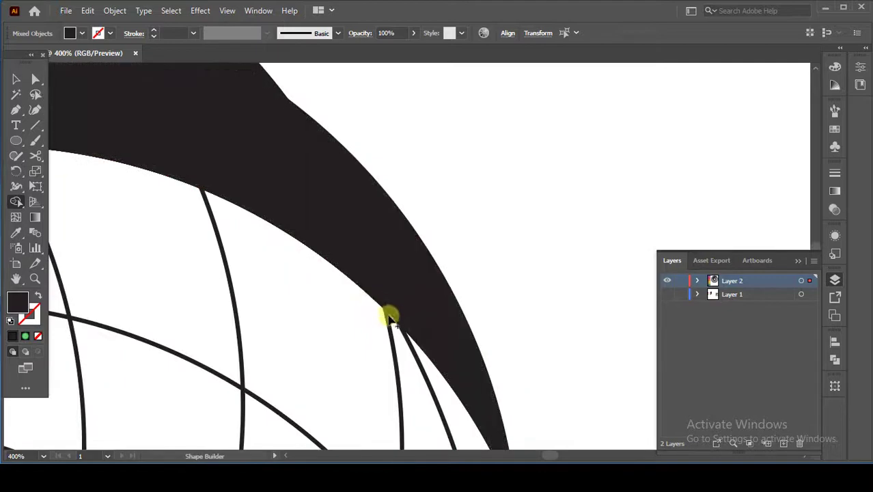
scroll(384, 304, "up", 5)
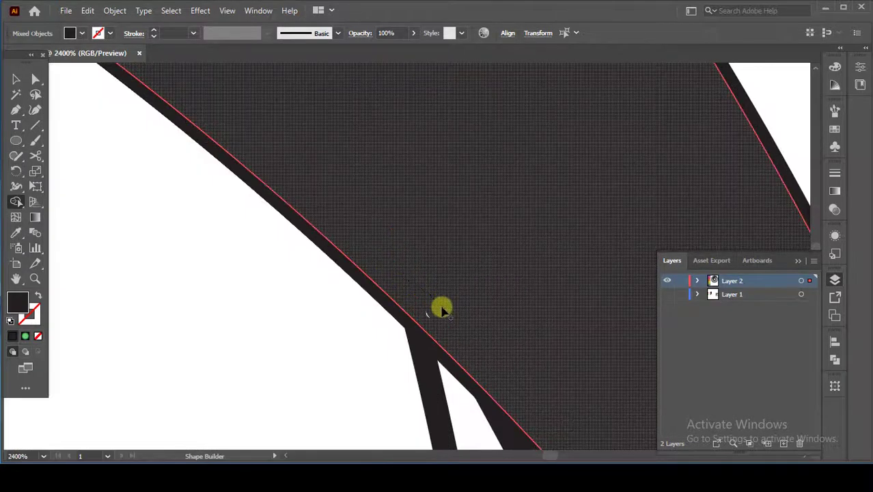
scroll(421, 270, "down", 8)
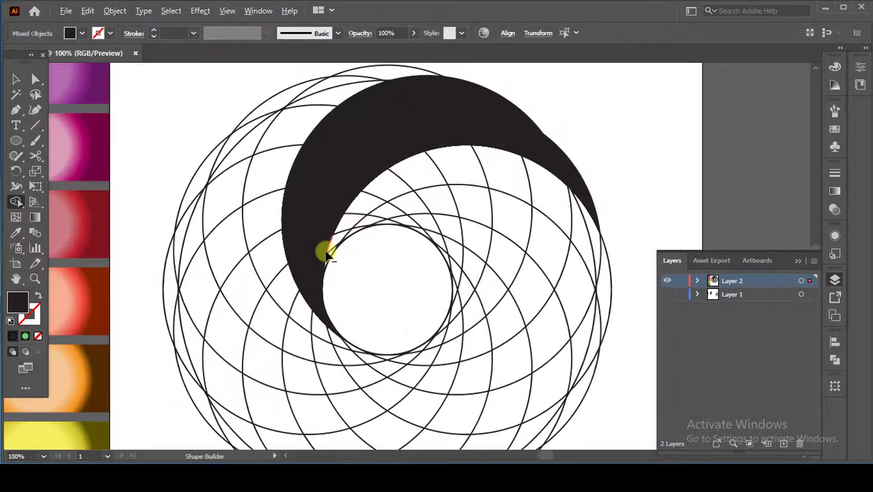
- Merge the narrow regions between the second blade and the central circle to start a third curved blade
scroll(327, 255, "up", 7)
mouse_move(333, 267)
left_mouse_down()
mouse_move(409, 157)
mouse_move(318, 359)
left_mouse_up()
left_click_drag(347, 274, 380, 186)
mouse_move(377, 190)
left_mouse_down()
mouse_move(283, 339)
mouse_move(200, 412)
left_mouse_up()
key("alt+space")
key("Escape")
scroll(353, 255, "down", 3)
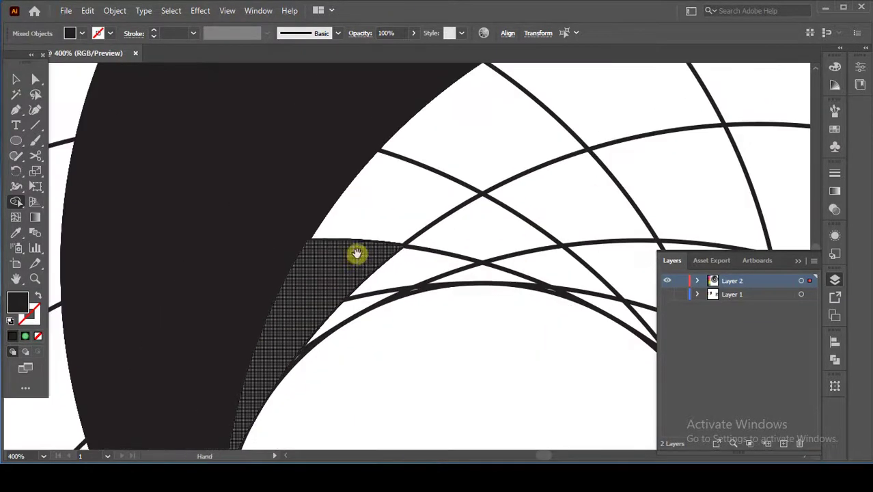
left_click_drag(351, 254, 475, 152)
left_click_drag(425, 202, 76, 388)
- Extend the third blade along the second blade's inner edge to its pointed tip on the ring's right side
mouse_move(205, 317)
left_mouse_down()
mouse_move(491, 273)
mouse_move(173, 273)
left_mouse_up()
mouse_move(176, 268)
left_mouse_down()
mouse_move(285, 289)
mouse_move(418, 324)
left_mouse_up()
left_click_drag(408, 328, 279, 195)
mouse_move(355, 263)
left_mouse_down()
mouse_move(457, 334)
mouse_move(308, 190)
left_mouse_up()
left_click_drag(301, 259, 367, 294)
mouse_move(354, 366)
left_mouse_down()
mouse_move(380, 382)
mouse_move(352, 247)
mouse_move(363, 218)
left_mouse_up()
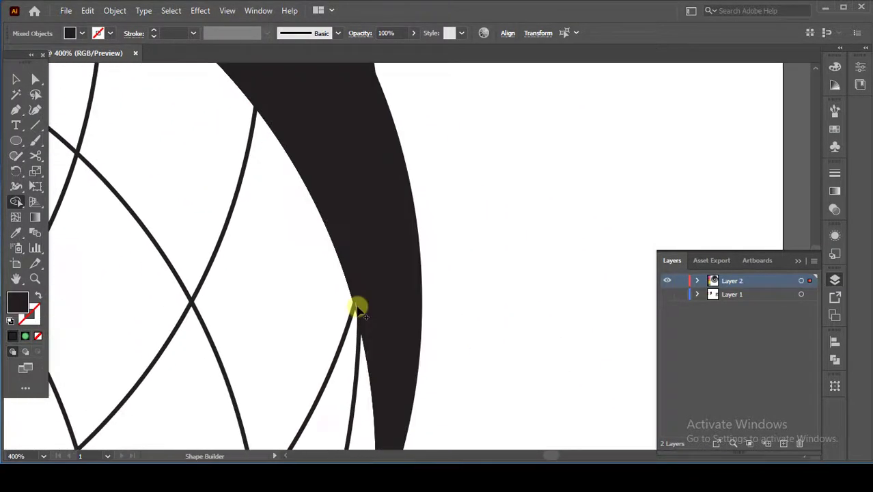
scroll(360, 305, "up", 5)
left_click(328, 253)
scroll(350, 302, "down", 6)
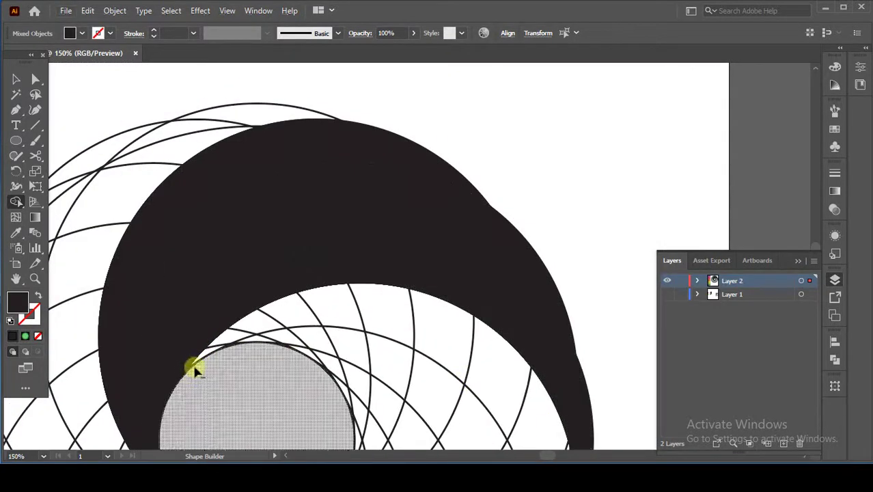
- Merge the regions along the third blade's inner edge into a fourth blade reaching the ring's lower-right outer edge
scroll(209, 356, "up", 5)
left_click_drag(208, 357, 333, 264)
mouse_move(319, 267)
left_mouse_down()
mouse_move(174, 373)
mouse_move(494, 273)
left_mouse_up()
mouse_move(457, 266)
left_mouse_down()
mouse_move(114, 328)
mouse_move(521, 313)
mouse_move(352, 300)
mouse_move(496, 370)
mouse_move(492, 377)
left_mouse_up()
scroll(504, 318, "down", 4)
mouse_move(491, 377)
left_mouse_down()
mouse_move(360, 229)
mouse_move(412, 373)
left_mouse_up()
mouse_move(411, 368)
left_mouse_down()
mouse_move(395, 275)
mouse_move(408, 364)
mouse_move(383, 396)
left_mouse_up()
scroll(372, 407, "up", 5)
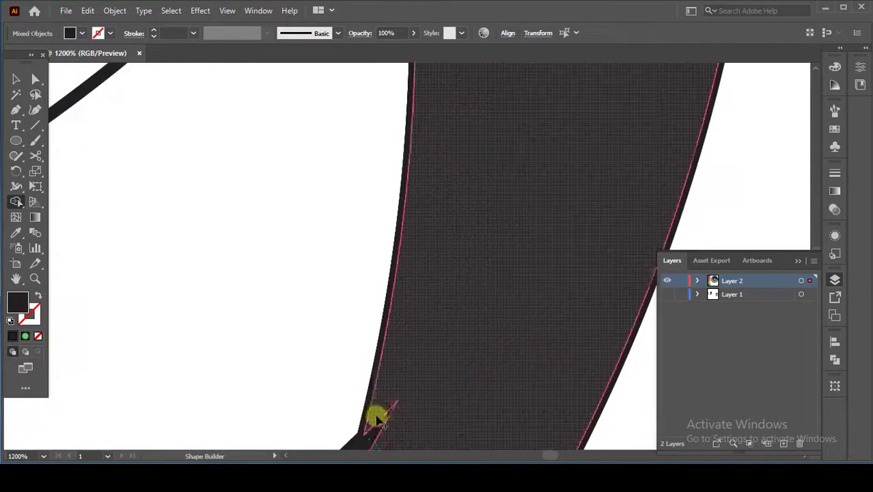
scroll(395, 383, "down", 5)
- Merge the regions from above the central circle along the fourth blade's inner edge into a fifth curved blade
left_click_drag(331, 196, 498, 401)
scroll(205, 261, "up", 5)
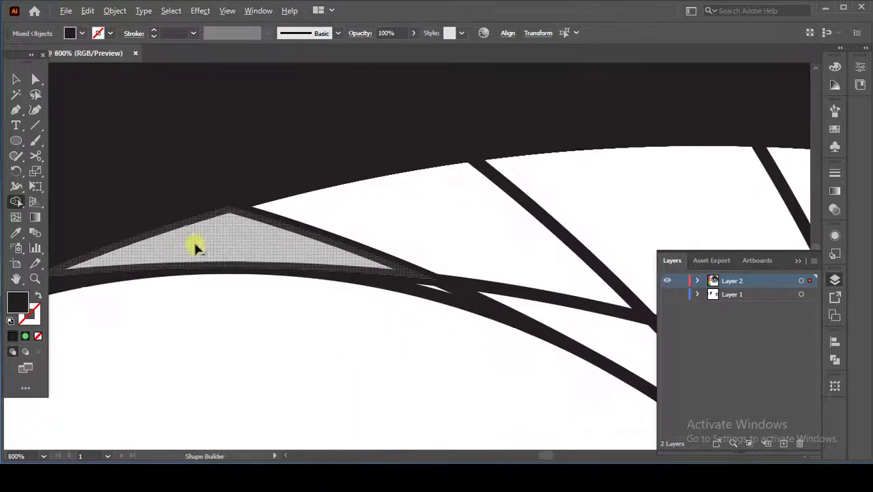
mouse_move(213, 247)
left_mouse_down()
mouse_move(432, 235)
mouse_move(471, 235)
left_mouse_up()
mouse_move(515, 240)
left_mouse_down()
mouse_move(257, 254)
mouse_move(456, 274)
mouse_move(270, 225)
mouse_move(485, 333)
mouse_move(392, 206)
left_mouse_up()
scroll(465, 277, "down", 4)
mouse_move(392, 206)
left_mouse_down()
mouse_move(458, 302)
mouse_move(465, 356)
mouse_move(439, 225)
mouse_move(423, 336)
mouse_move(396, 357)
mouse_move(425, 340)
left_mouse_up()
scroll(462, 355, "down", 3)
scroll(381, 350, "up", 6)
scroll(424, 338, "down", 6)
left_click_drag(393, 207, 471, 361)
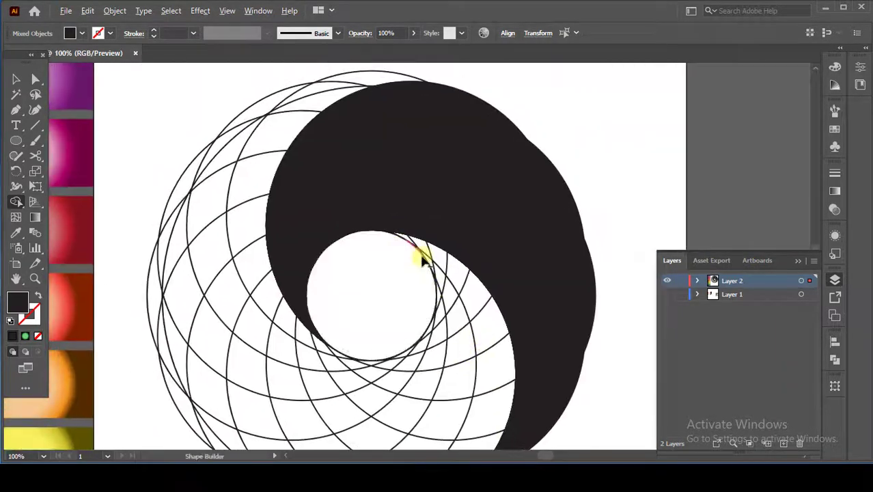
- Merge the regions along the fifth blade's inner edge into a sixth blade that ends at the bottom of the ring
scroll(408, 236, "up", 5)
mouse_move(412, 188)
left_mouse_down()
mouse_move(567, 258)
mouse_move(595, 287)
left_mouse_up()
left_click_drag(571, 318, 570, 271)
scroll(556, 293, "down", 3)
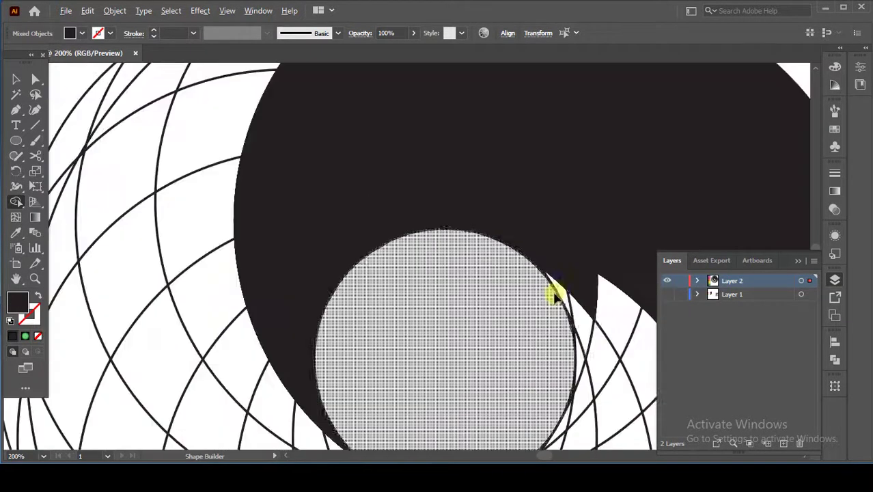
mouse_move(612, 302)
left_mouse_down()
mouse_move(232, 173)
mouse_move(308, 304)
mouse_move(319, 372)
mouse_move(342, 275)
mouse_move(314, 344)
mouse_move(265, 363)
left_mouse_up()
scroll(319, 371, "down", 3)
scroll(236, 347, "up", 6)
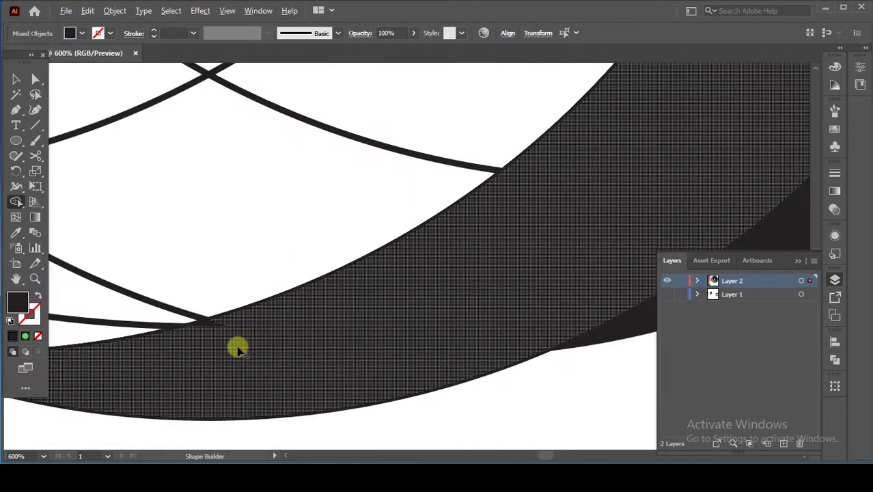
scroll(245, 348, "down", 6)
- Merge the regions along the sixth blade's inner edge into a seventh blade ending at the ring's lower-left edge
mouse_move(274, 204)
left_mouse_down()
mouse_move(393, 331)
mouse_move(381, 201)
left_mouse_up()
scroll(336, 252, "up", 6)
scroll(398, 329, "down", 4)
left_click_drag(358, 218, 384, 365)
scroll(385, 365, "down", 3)
left_click_drag(400, 336, 431, 250)
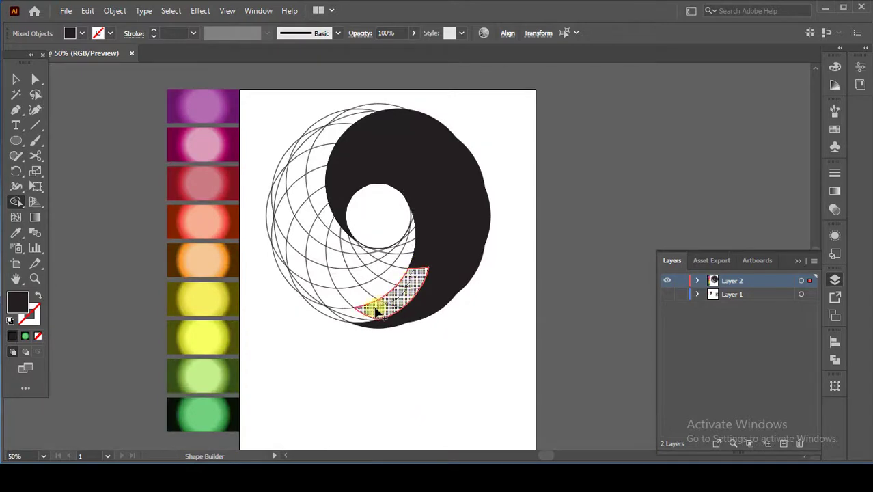
left_click(335, 318)
scroll(331, 308, "up", 5)
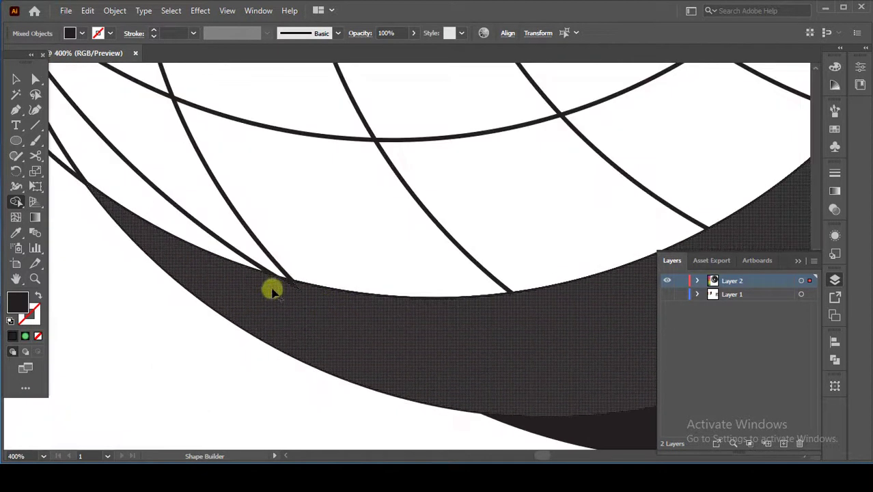
scroll(358, 335, "down", 4)
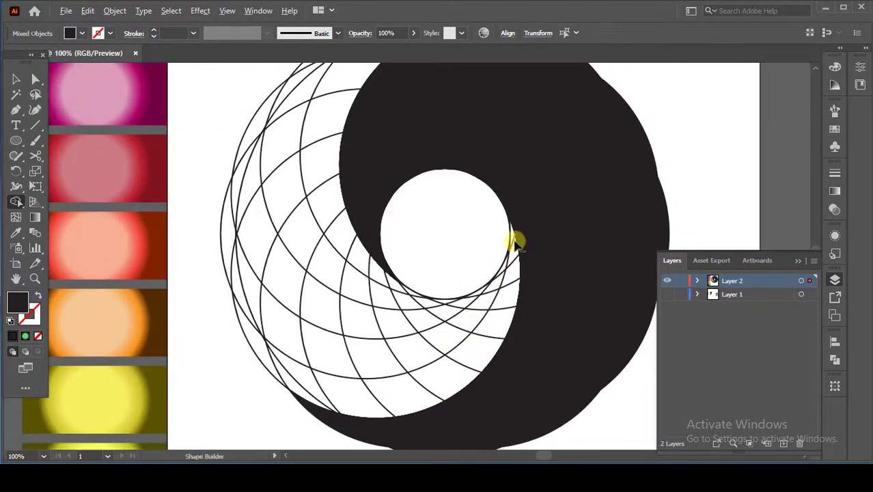
- Merge the regions from the right of the central circle along the seventh blade's inner edge into an eighth blade
scroll(515, 241, "up", 5)
left_click(505, 375)
left_click_drag(523, 361, 517, 286)
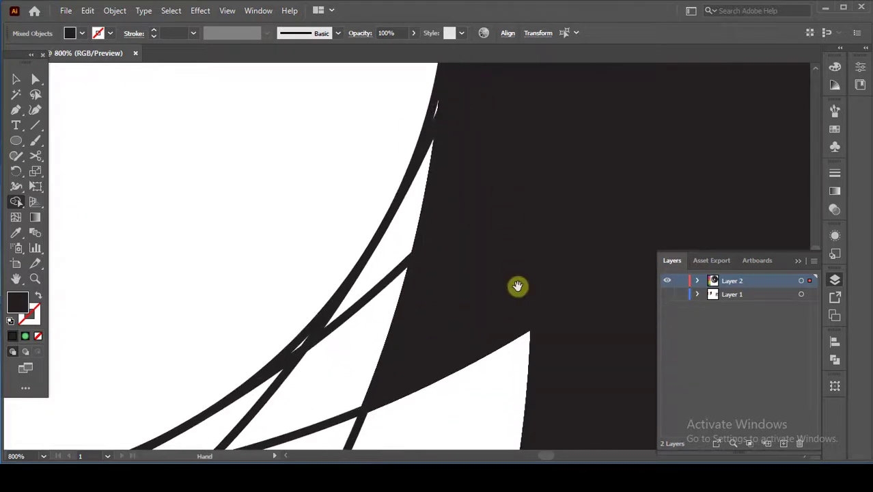
scroll(517, 286, "down", 5)
mouse_move(449, 316)
left_mouse_down()
mouse_move(290, 432)
mouse_move(162, 418)
mouse_move(113, 382)
mouse_move(93, 277)
mouse_move(116, 301)
left_mouse_up()
scroll(104, 362, "up", 1)
scroll(104, 362, "up", 4)
scroll(113, 298, "down", 6)
- Merge the regions below the central circle along the eighth blade's inner edge into a ninth blade ending on the ring's left side
left_click_drag(416, 276, 440, 344)
scroll(491, 258, "up", 3)
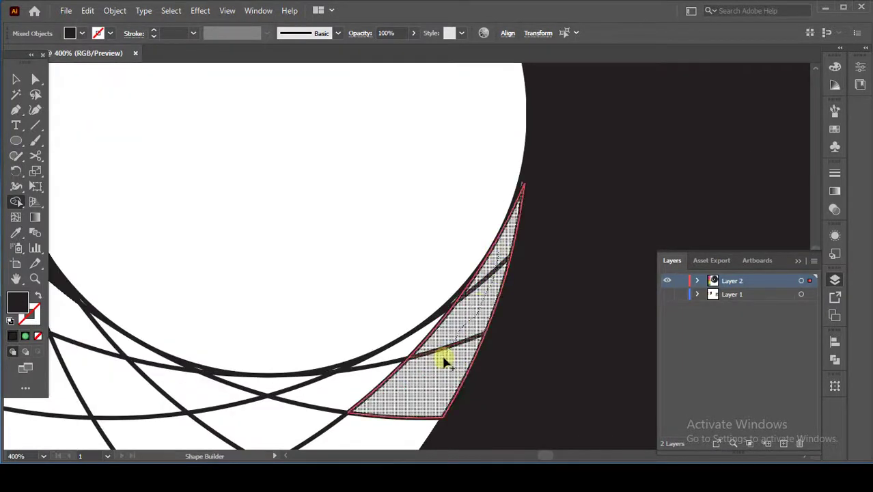
scroll(444, 357, "down", 4)
scroll(432, 376, "up", 1)
mouse_move(425, 383)
left_mouse_down()
mouse_move(368, 419)
mouse_move(236, 414)
left_mouse_up()
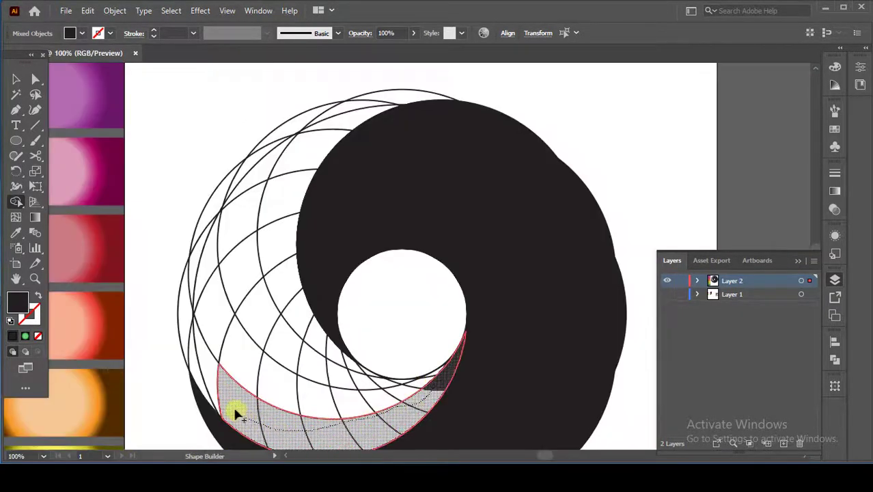
left_click_drag(190, 328, 190, 317)
scroll(190, 318, "up", 4)
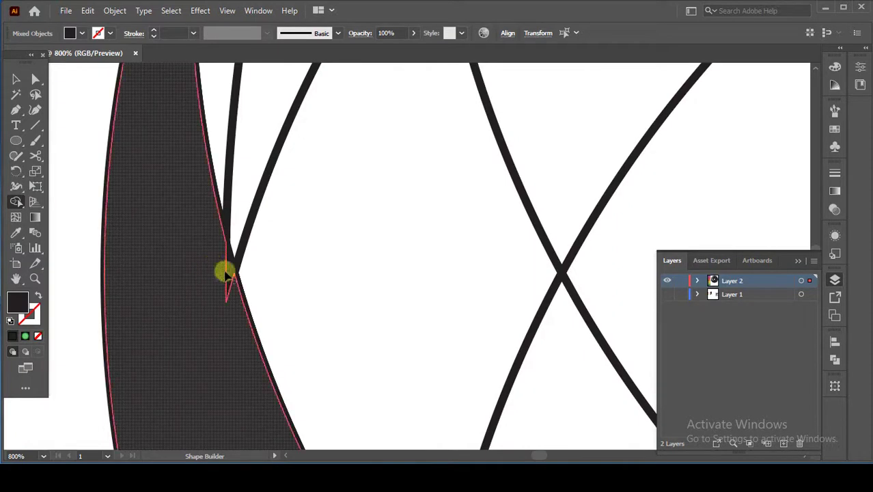
scroll(233, 284, "down", 4)
- Select all the merged black blades, copy them and paste the copy in place
key("v")
scroll(102, 335, "down", 2)
left_click(156, 216)
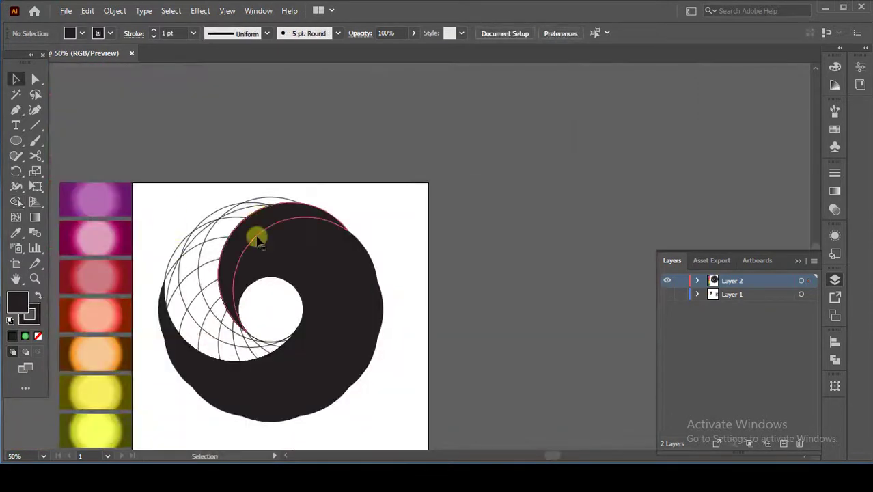
left_click(254, 229)
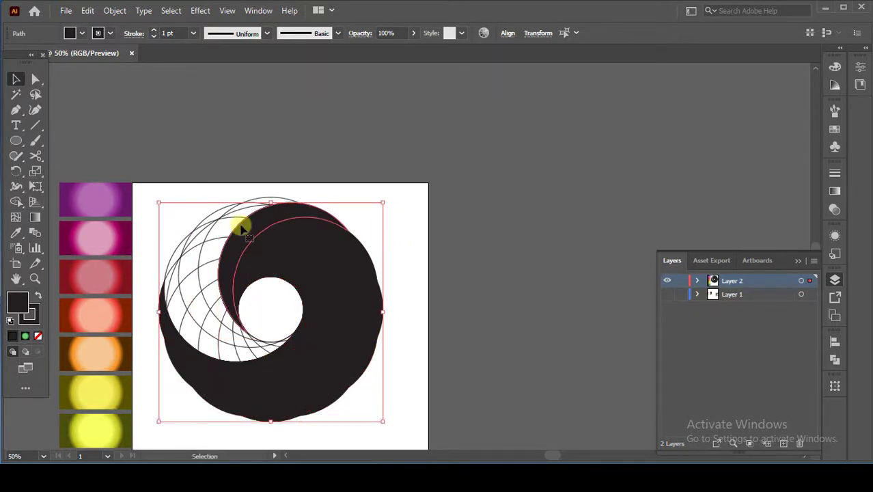
left_click(86, 11)
left_click(108, 72)
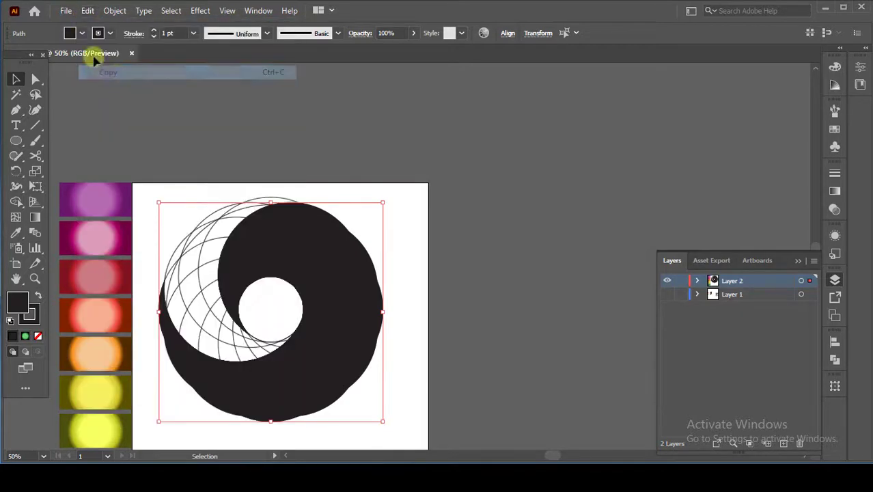
left_click(86, 11)
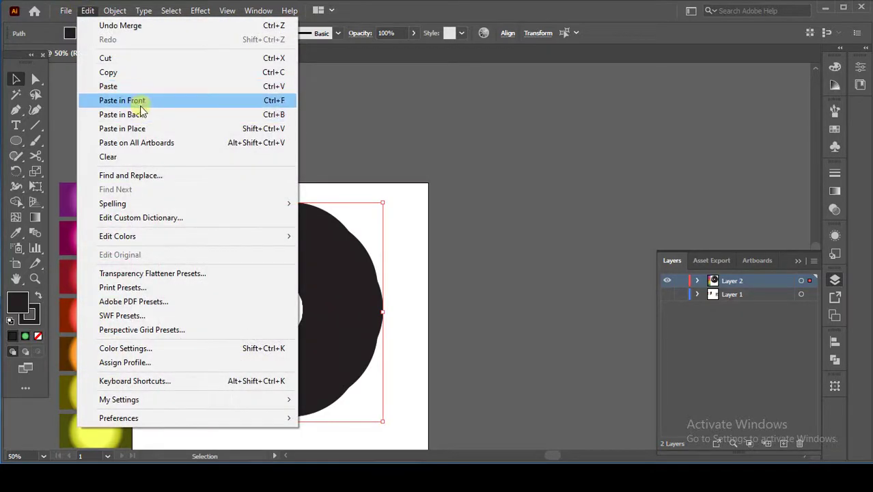
left_click(137, 128)
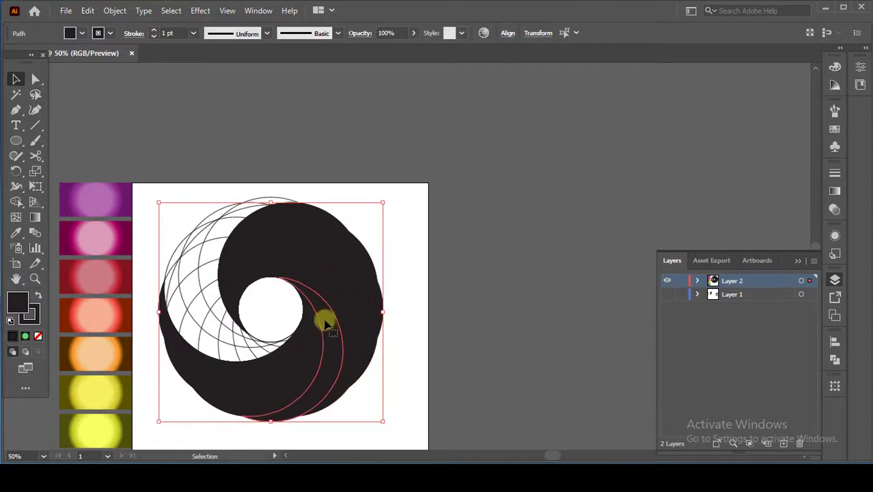
- Clear the original circles and blades from the artboard and place the copied blades there on their own
left_click_drag(314, 326, 575, 205)
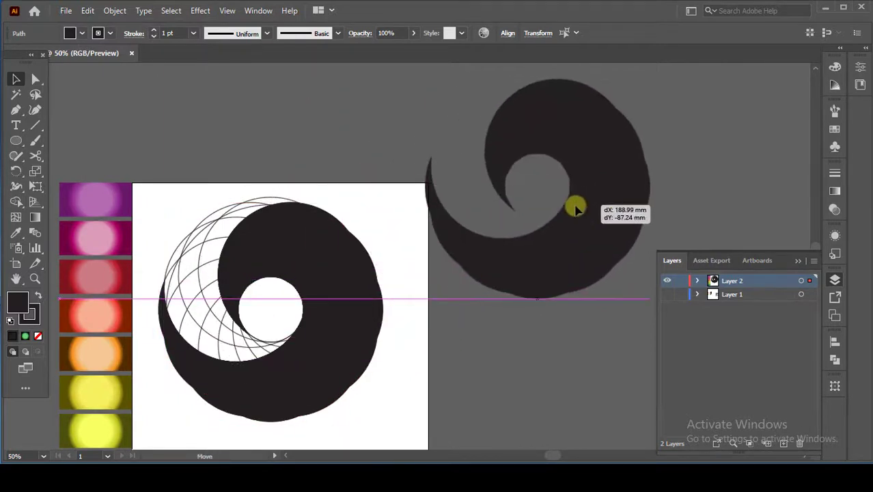
left_click_drag(179, 194, 145, 268)
scroll(360, 402, "down", 3)
left_click_drag(428, 338, 347, 397)
left_click_drag(365, 390, 375, 249)
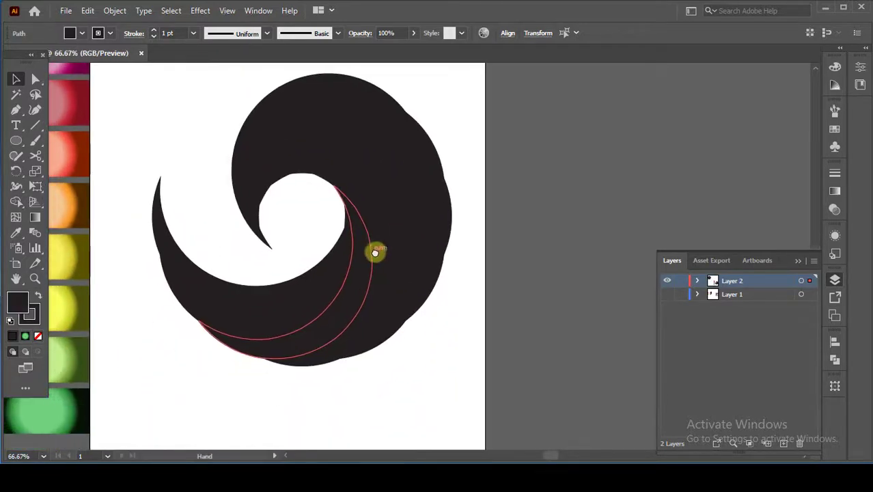
scroll(250, 242, "down", 1)
- Move the column of gradient colour samples down so it lines up beside the blades
key("ctrl+a")
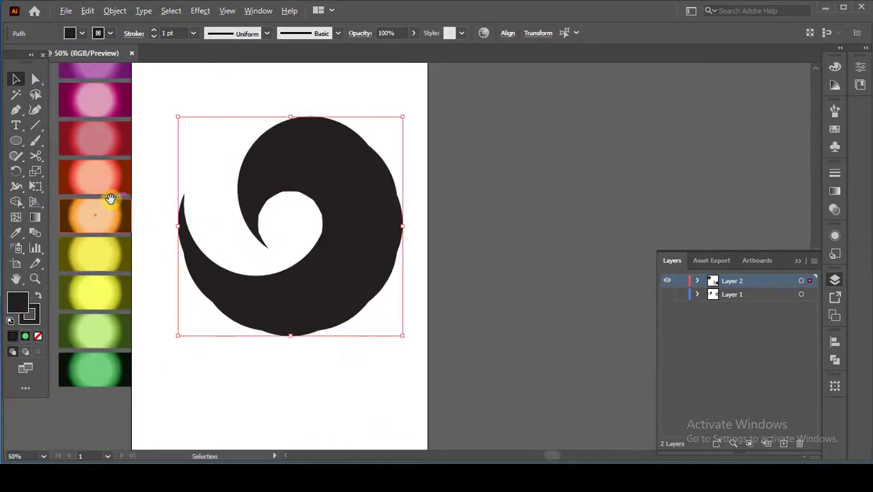
left_click_drag(104, 197, 107, 248)
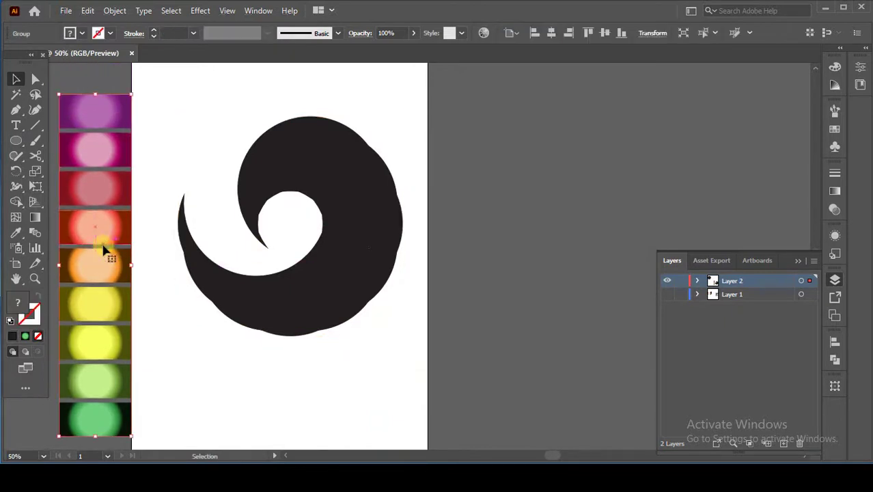
left_click(247, 161)
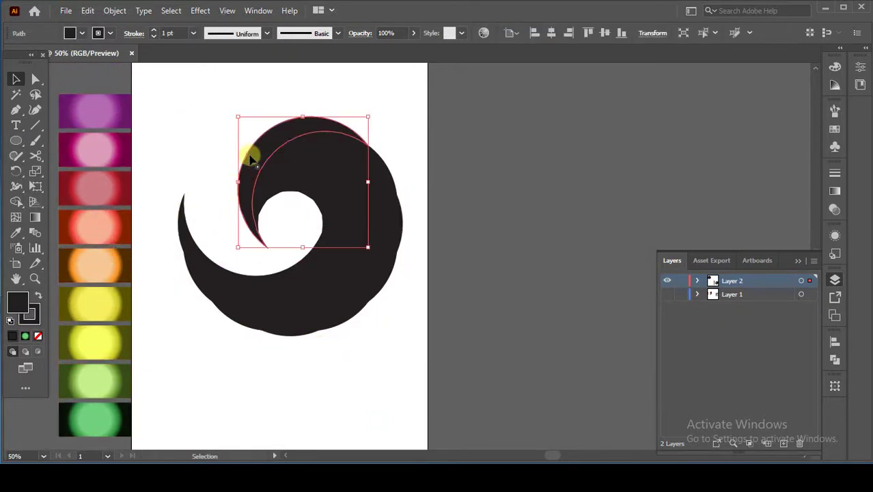
- Select all the black blades and remove their stroke
mouse_move(203, 95)
left_mouse_down()
mouse_move(354, 347)
mouse_move(289, 346)
left_mouse_up()
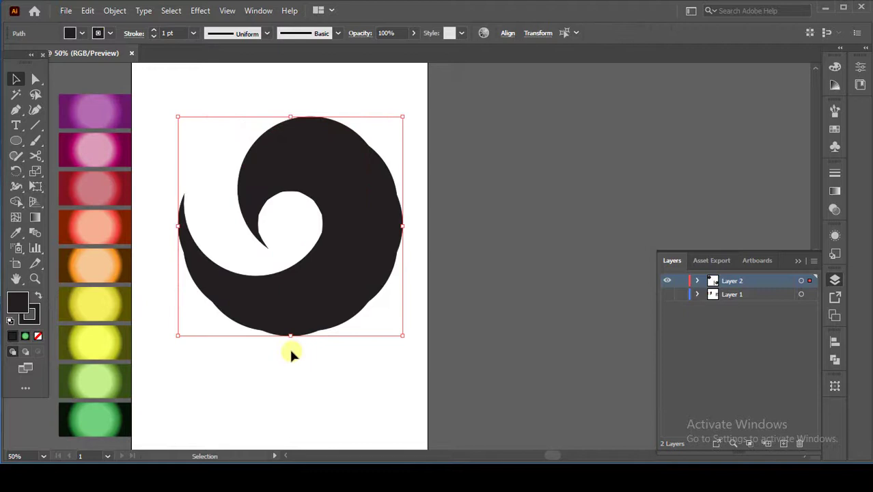
left_click(36, 315)
left_click(38, 336)
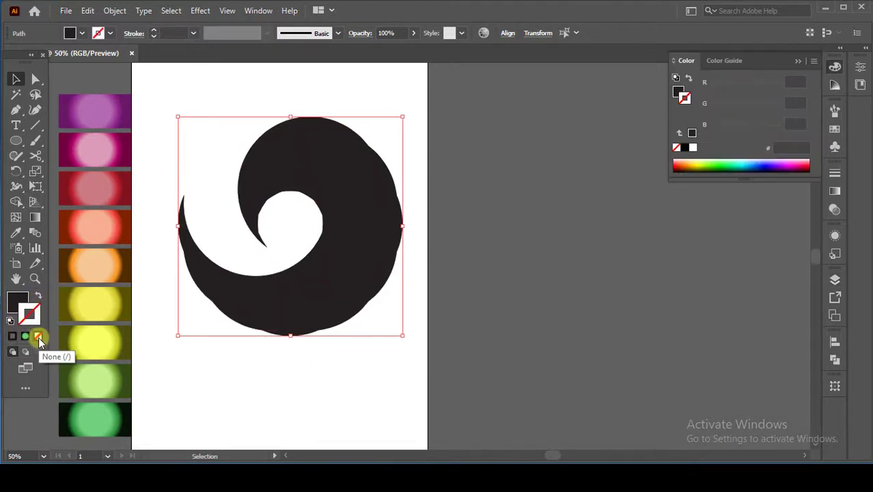
- Fill the first, outermost black blade with the purple radial gradient sampled from the colour column
left_click(18, 301)
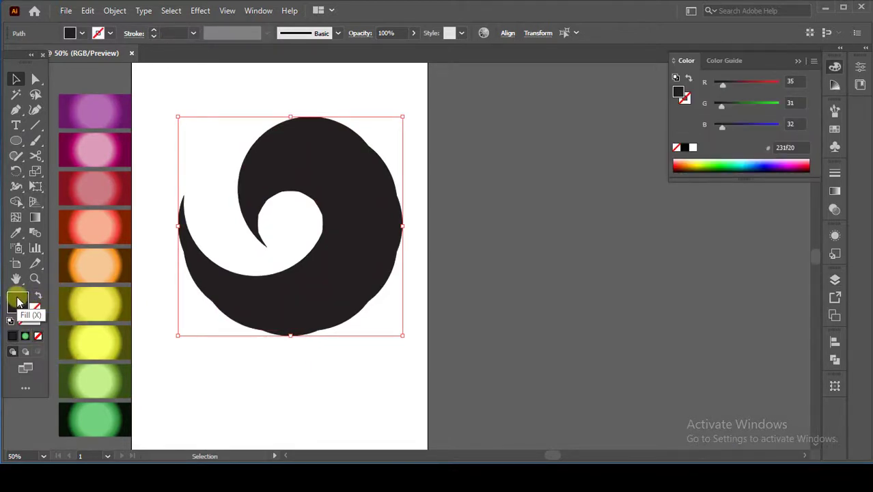
left_click(175, 394)
left_click(256, 153)
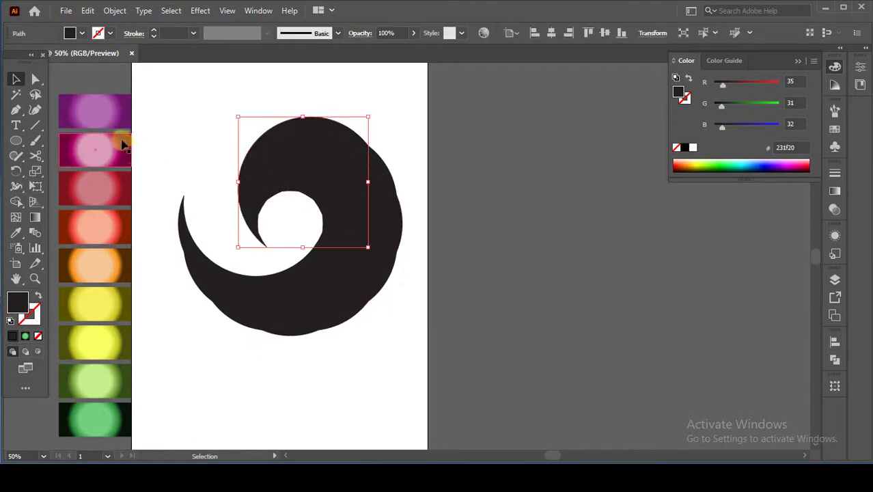
left_click(16, 233)
left_click(101, 107)
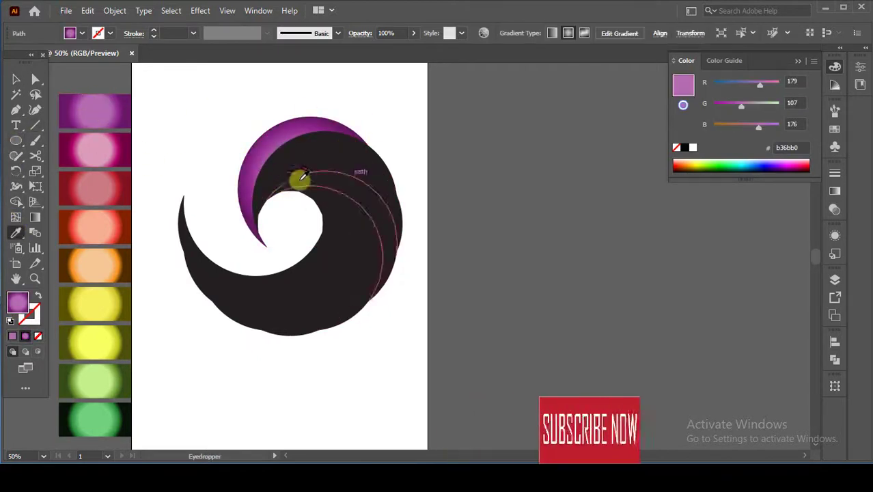
- Rotate the purple blade's radial gradient to about 135.5° so it follows the outer curve, and check its stop settings
left_click(15, 79)
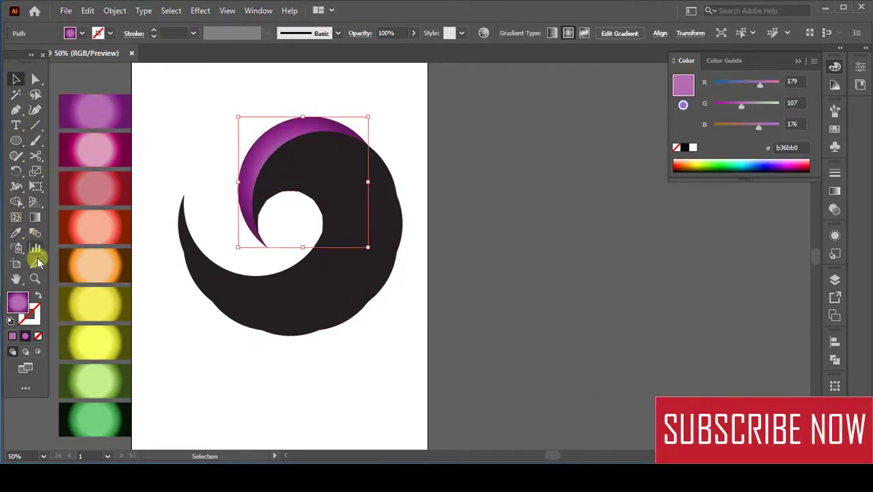
left_click(35, 218)
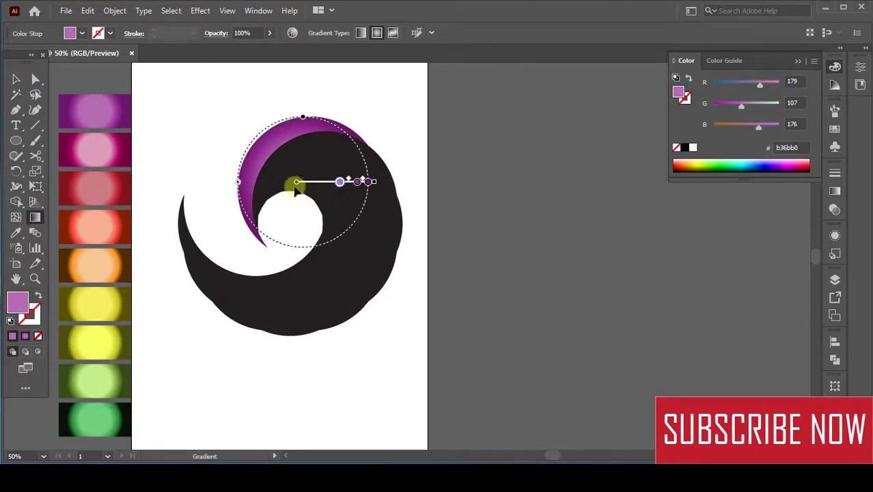
mouse_move(377, 180)
left_mouse_down()
mouse_move(322, 130)
mouse_move(254, 121)
mouse_move(254, 135)
left_mouse_up()
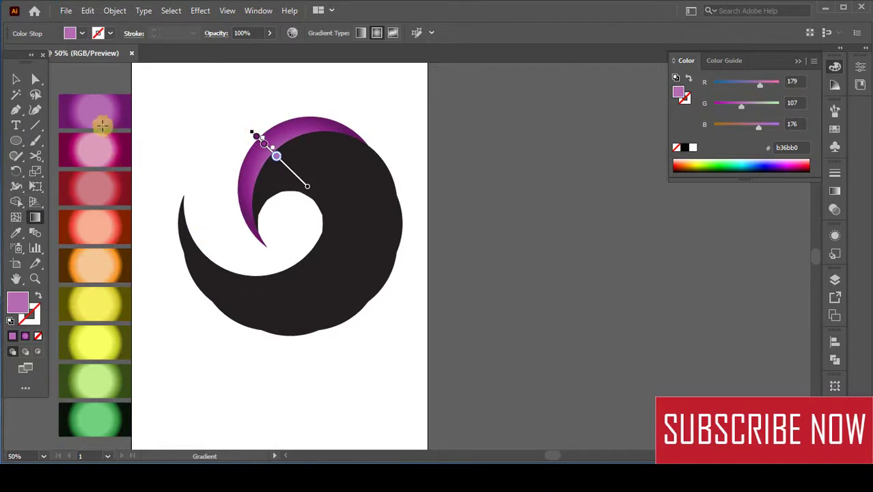
left_click(16, 79)
left_click(265, 151)
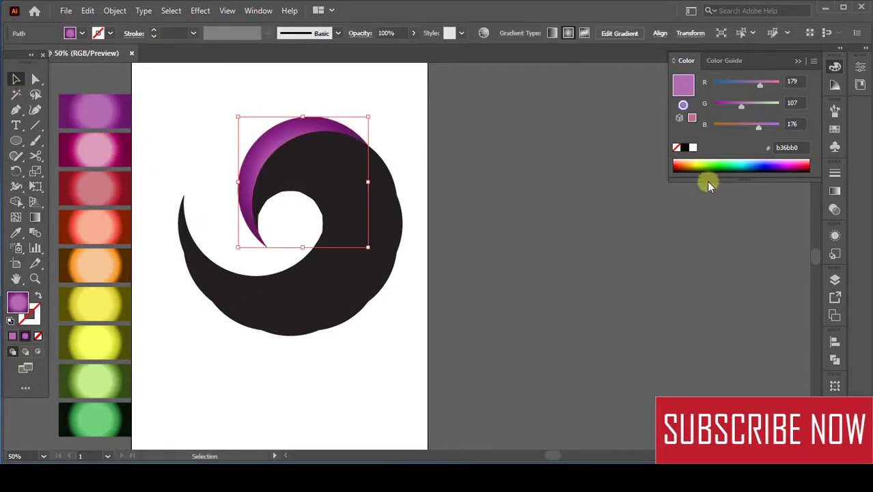
left_click(836, 192)
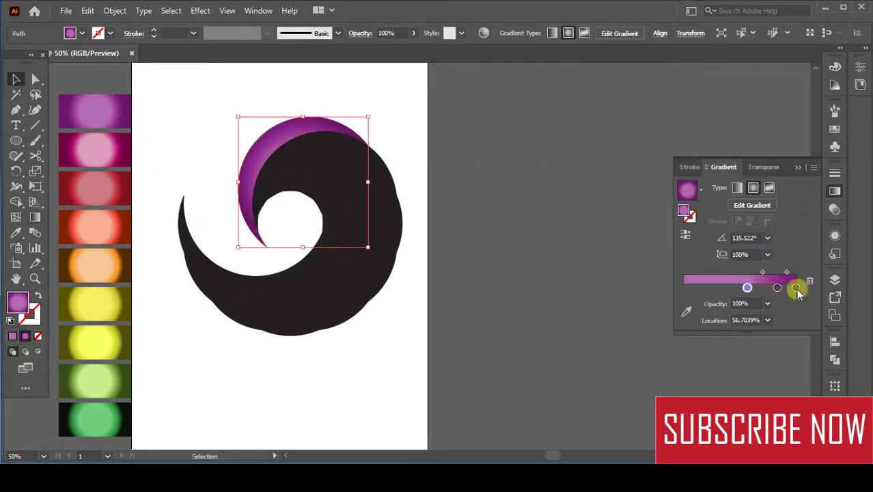
left_click(730, 320)
left_click(415, 290)
- Fill the second blade with the magenta-pink gradient sample and rotate its gradient to about 99°
left_click(279, 162)
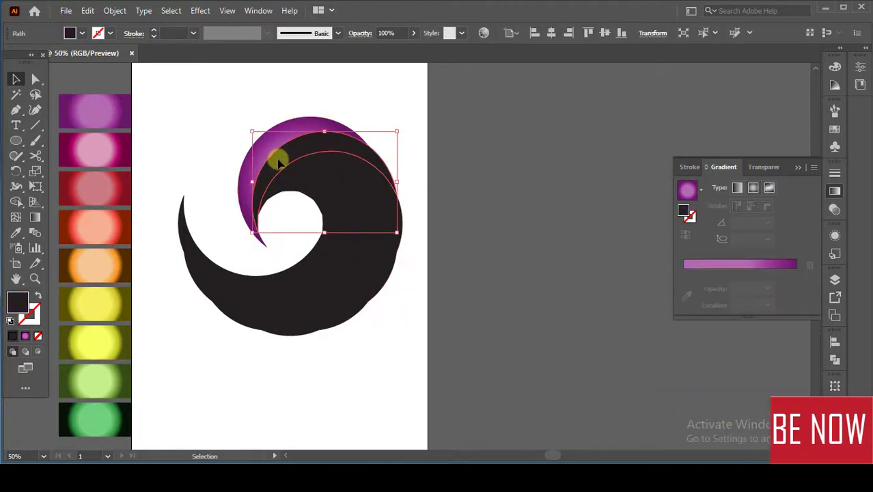
left_click(17, 233)
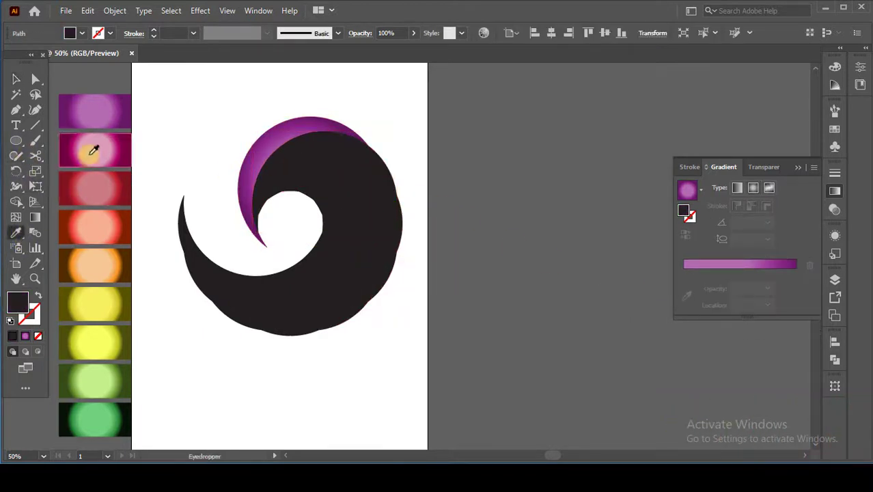
left_click(93, 150)
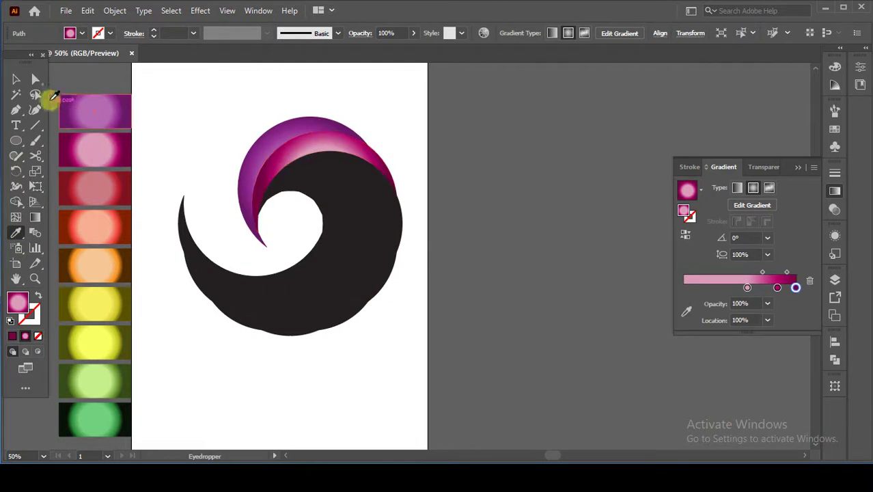
left_click(16, 78)
left_click(35, 218)
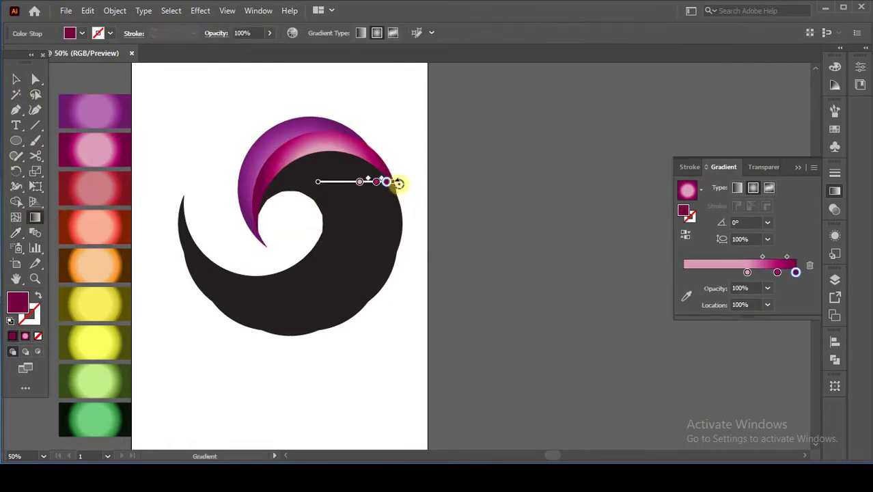
mouse_move(398, 183)
left_mouse_down()
mouse_move(304, 136)
mouse_move(313, 140)
mouse_move(299, 123)
left_mouse_up()
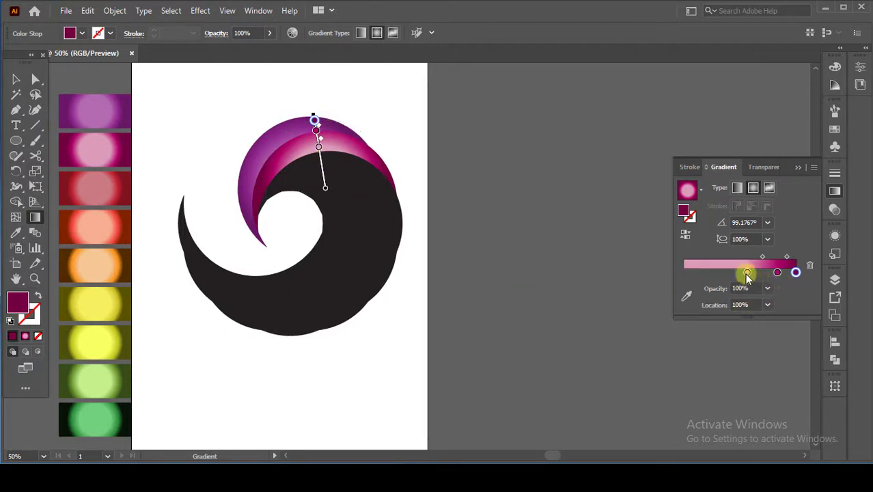
- Check the location of each colour stop in the magenta-pink blade's gradient, removing any extra stop added along the way
left_click(748, 272)
left_click(745, 305)
left_click(781, 273)
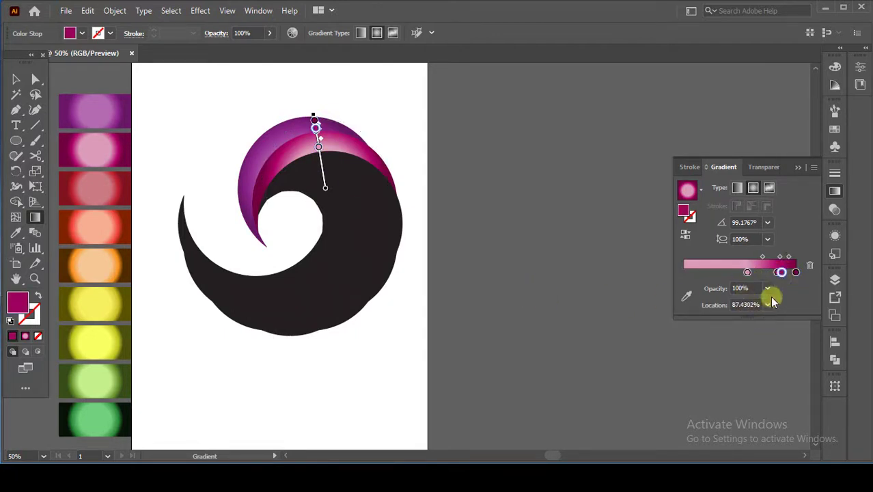
left_click(810, 267)
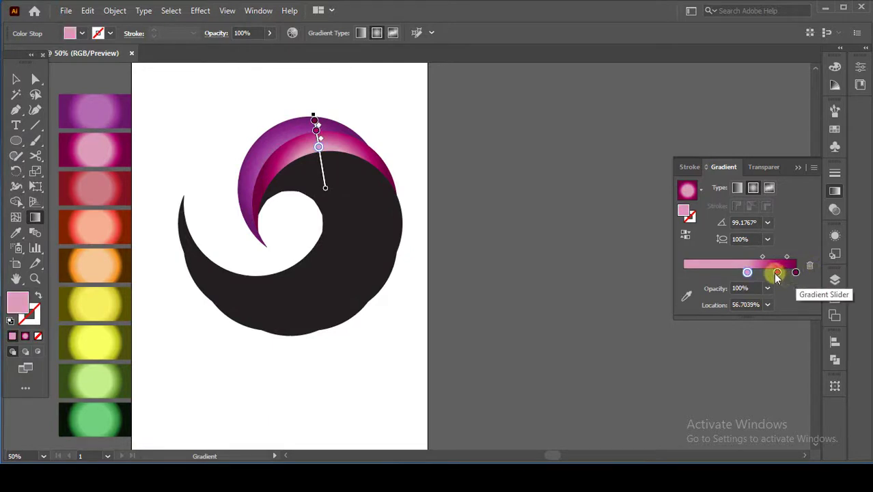
left_click(777, 273)
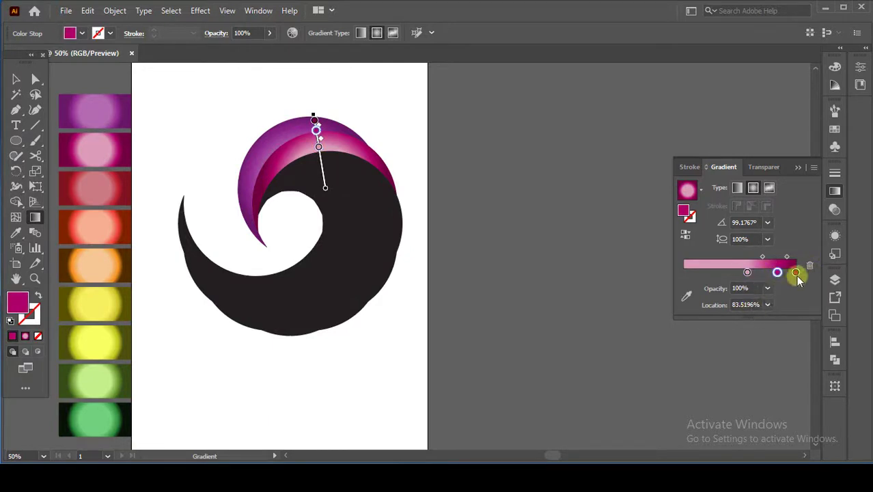
left_click(796, 273)
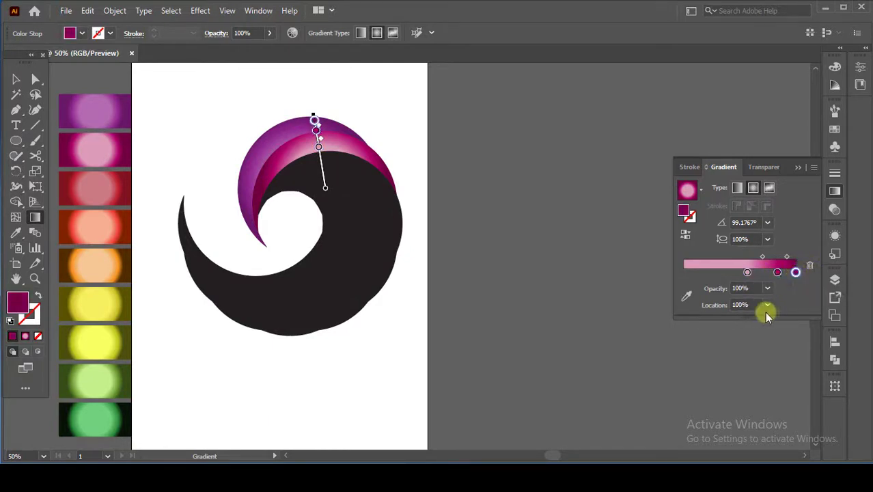
- Fill the third blade with the dark red gradient sample
left_click(16, 80)
left_click(328, 174)
left_click(15, 232)
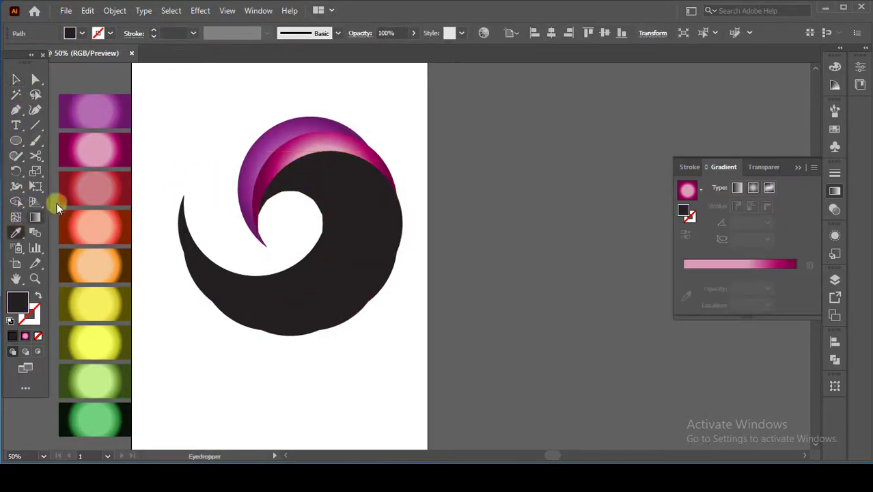
left_click(104, 187)
- Rotate the red blade's radial gradient to about 91° and check its colour stop locations
left_click(16, 80)
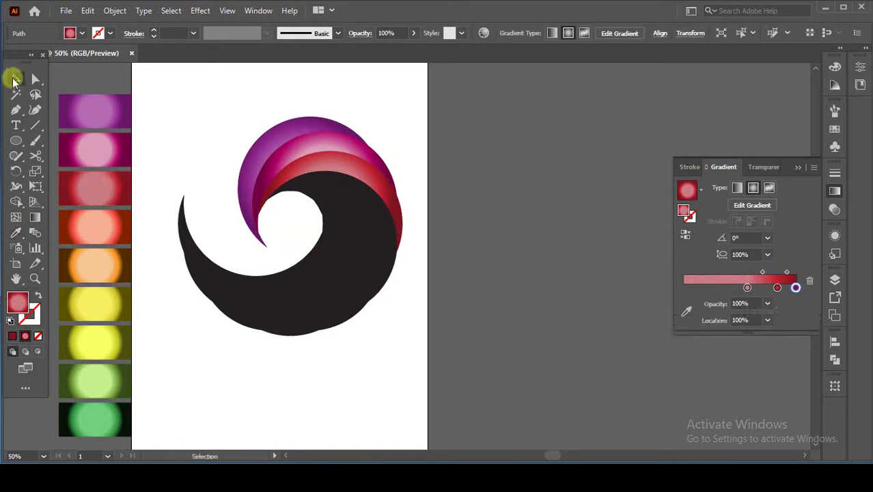
left_click(35, 217)
left_click_drag(403, 201, 330, 141)
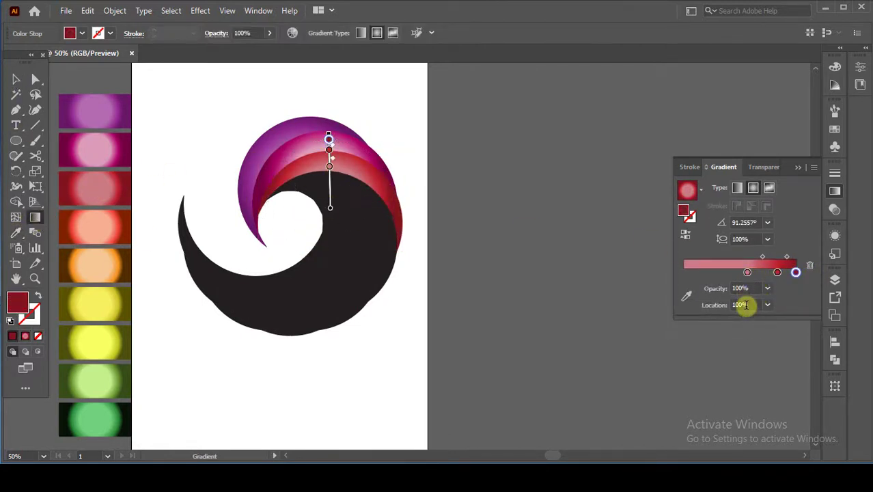
left_click(749, 272)
left_click(778, 272)
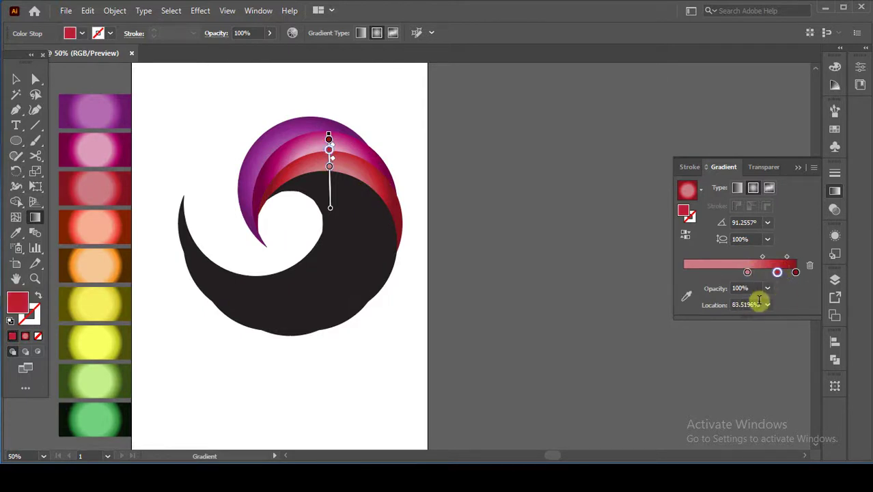
left_click(796, 273)
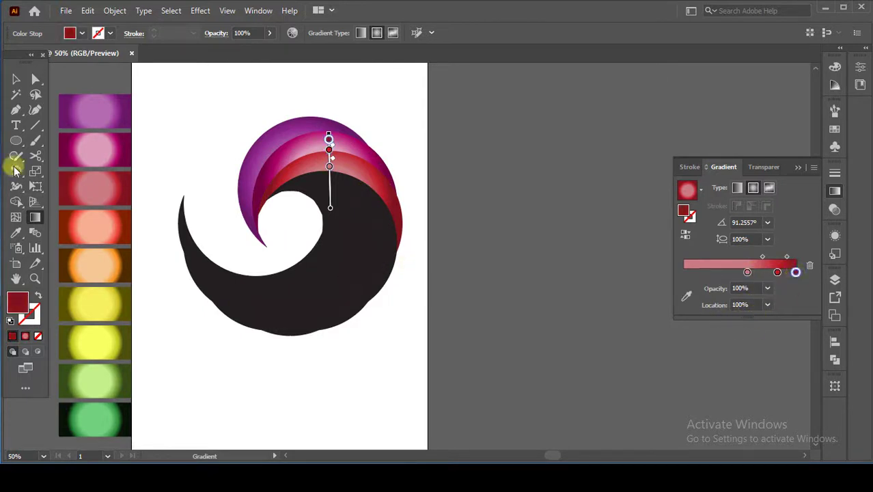
- Fill the fourth blade with the orange-red gradient sample and rotate its gradient to about 44°
left_click(16, 79)
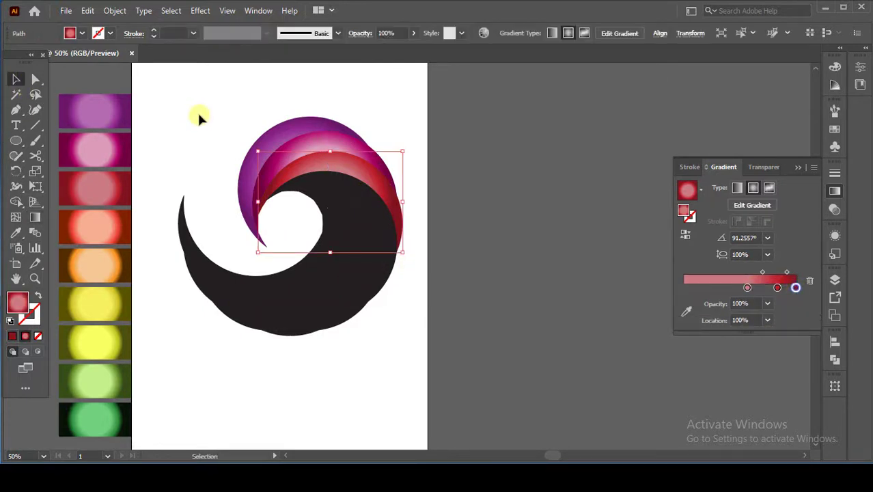
left_click(324, 179)
left_click(16, 233)
left_click(93, 218)
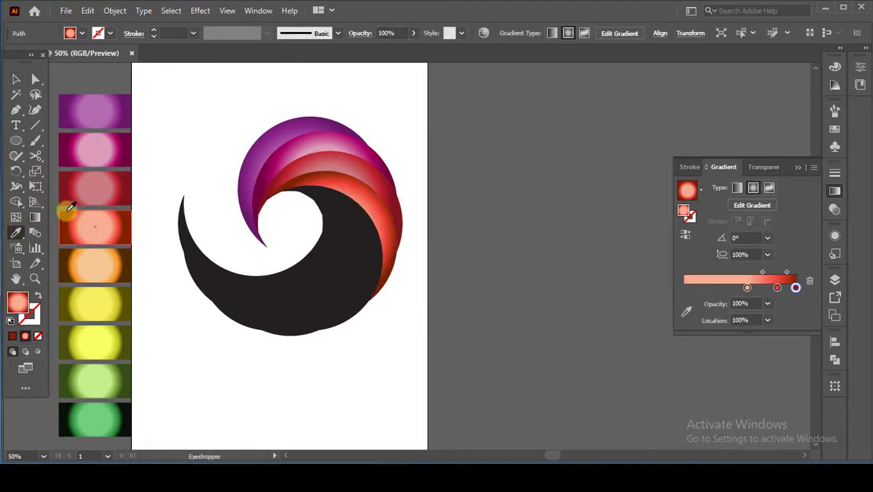
left_click(15, 79)
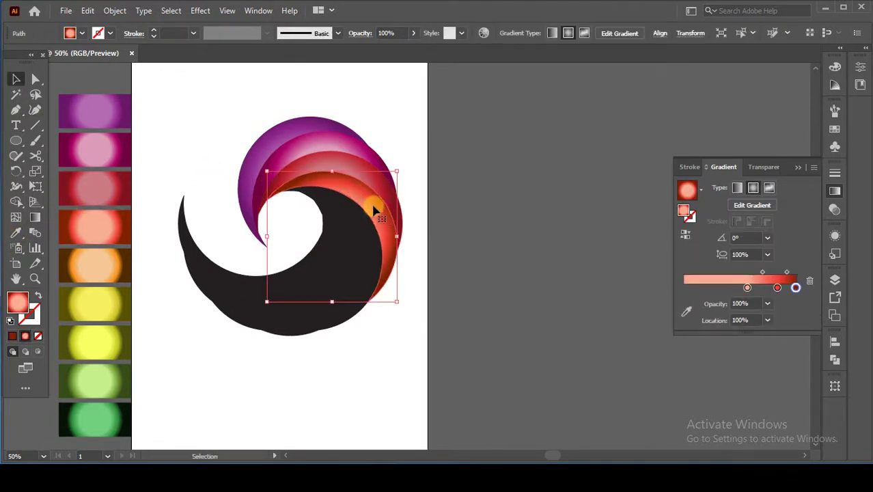
left_click(35, 217)
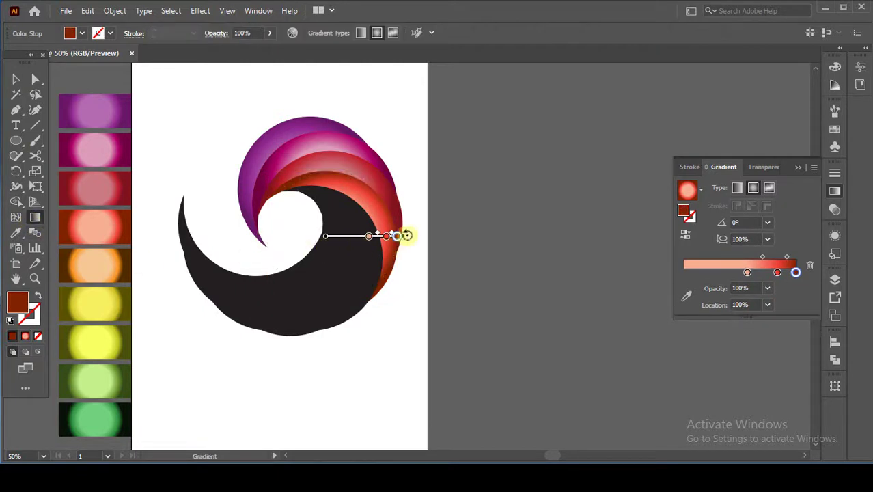
left_click_drag(407, 235, 380, 192)
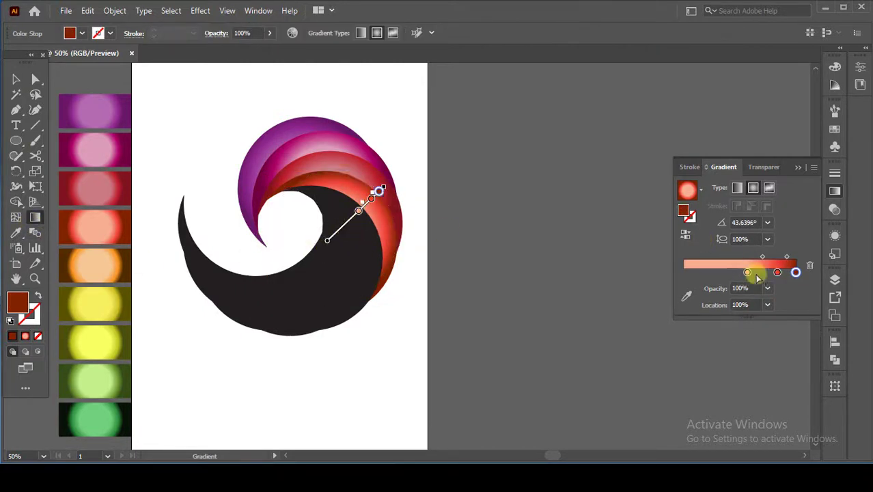
- Fill the fifth blade with the orange gradient sample and show its gradient handles
left_click(11, 81)
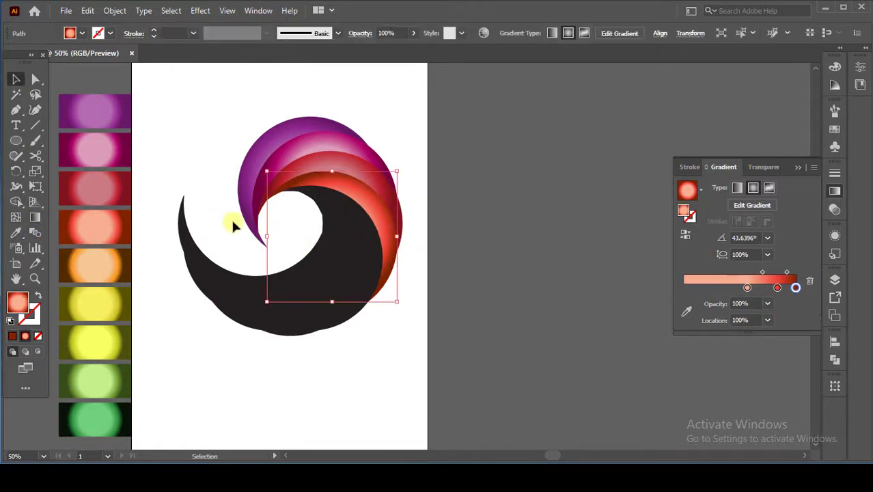
left_click(356, 227)
left_click(14, 235)
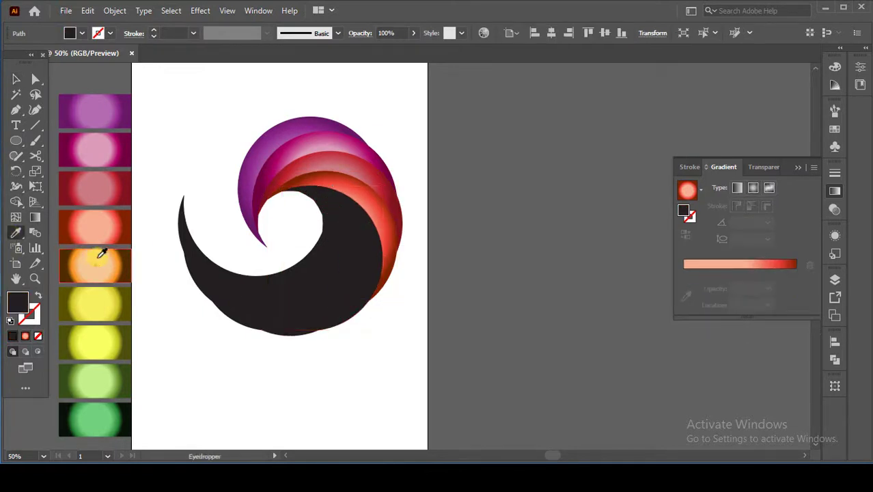
left_click(101, 253)
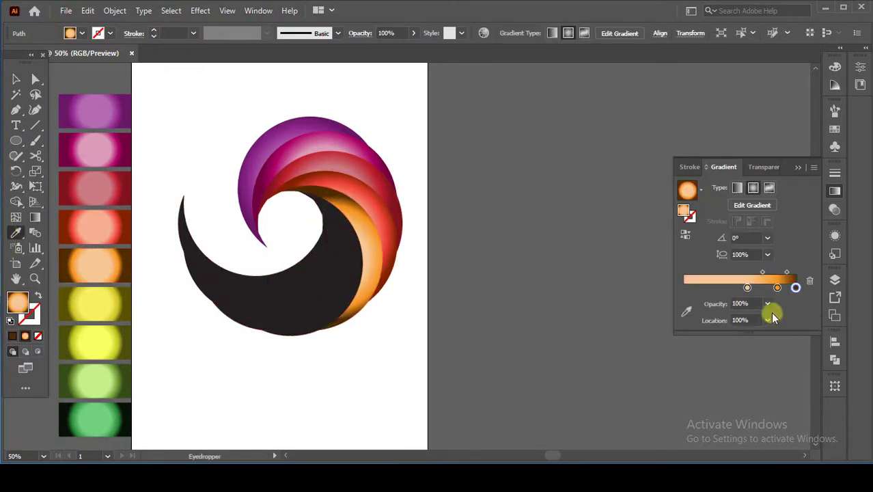
left_click(35, 217)
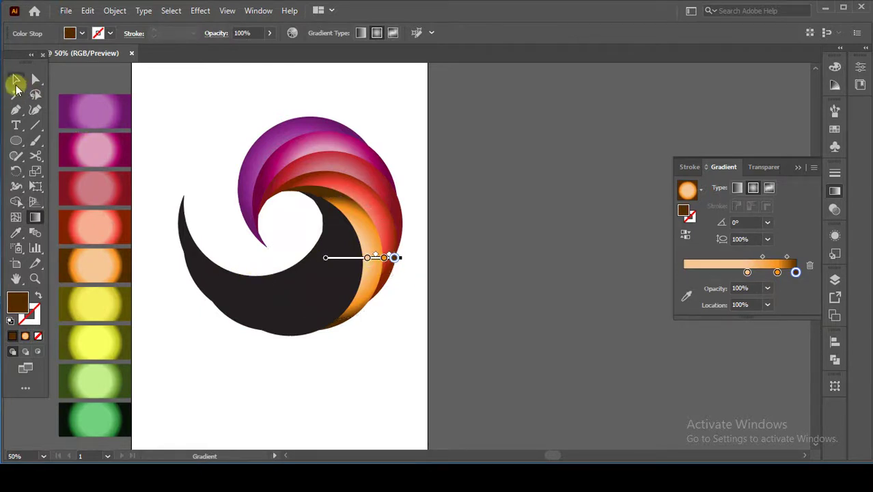
- Fill the sixth blade with the upper yellow gradient sample and show its gradient handles
left_click(15, 79)
left_click(345, 280)
left_click(325, 292)
left_click(16, 232)
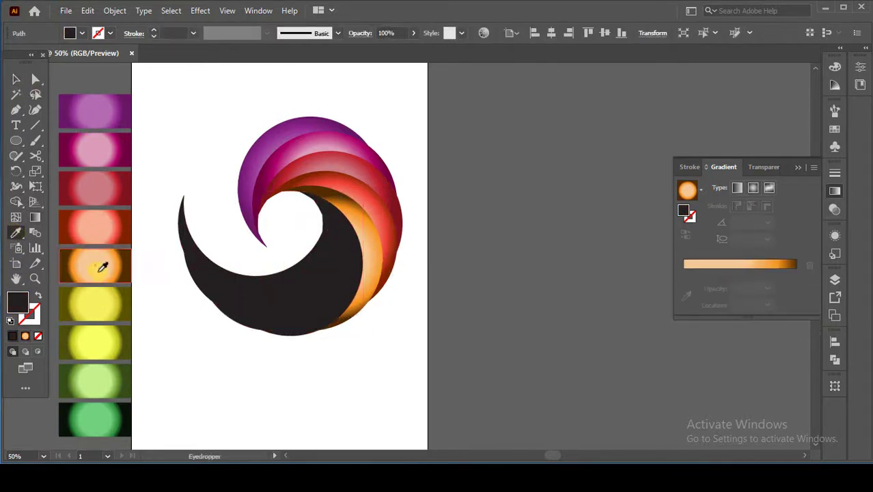
left_click(106, 289)
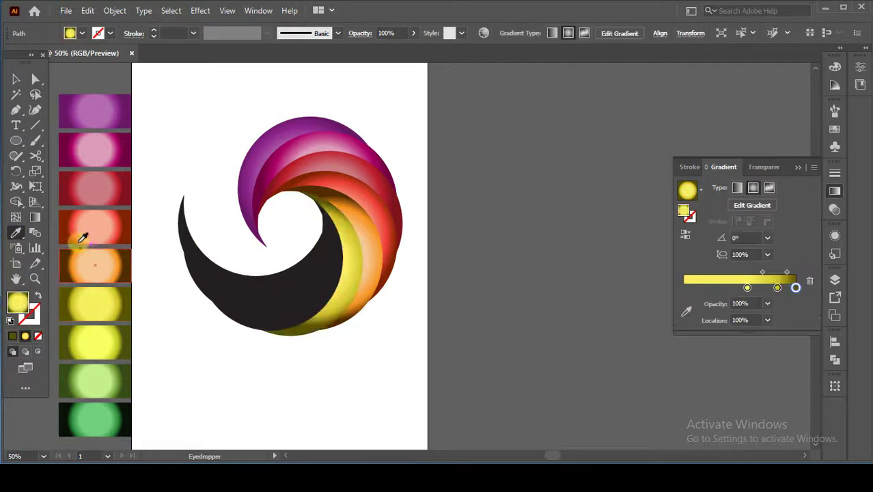
left_click(16, 79)
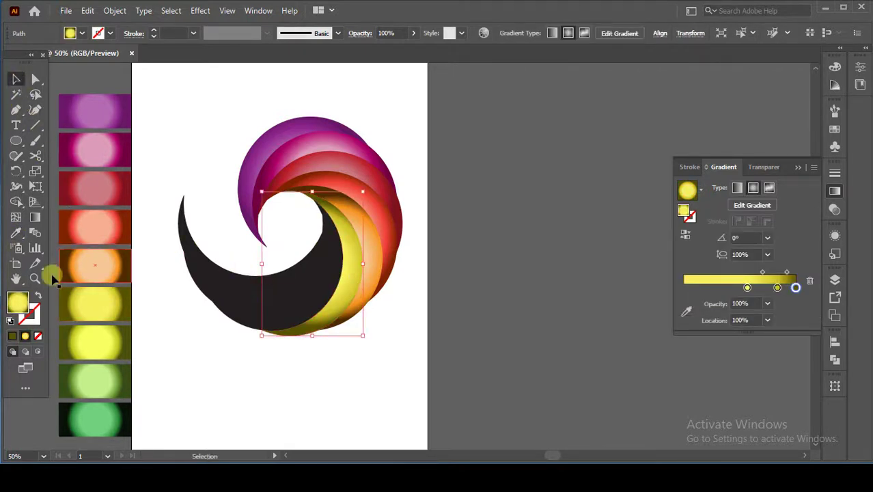
left_click(35, 218)
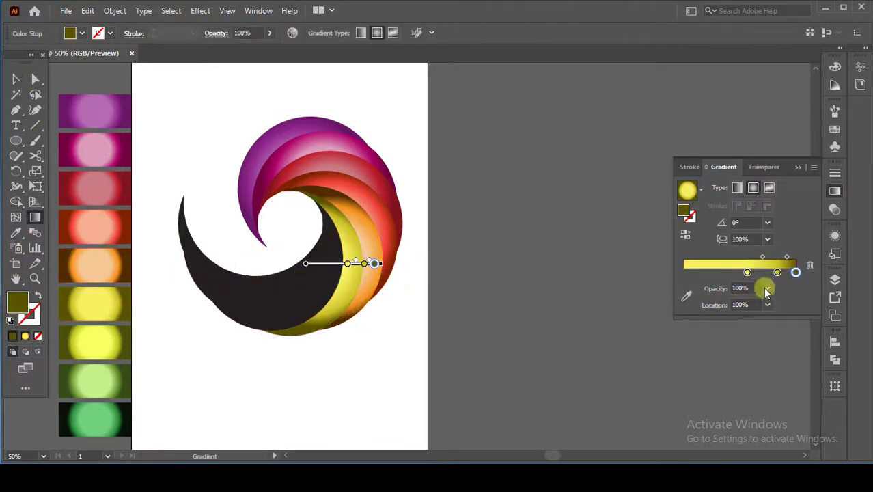
- Fill the seventh blade with the lower yellow gradient sample and show its gradient handles
left_click(15, 79)
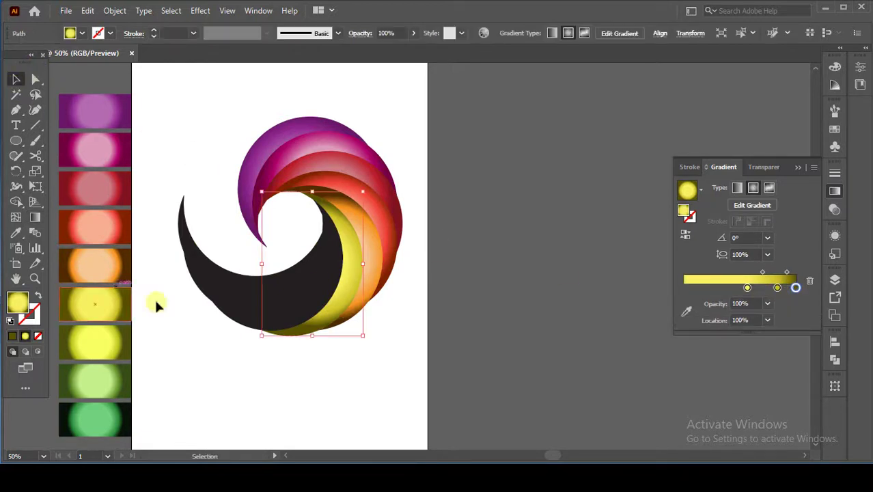
left_click(330, 303)
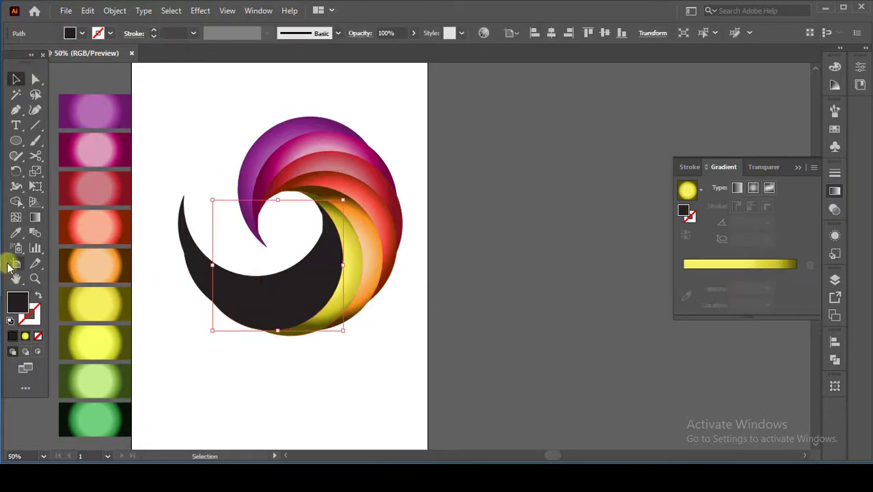
left_click(16, 232)
left_click(83, 345)
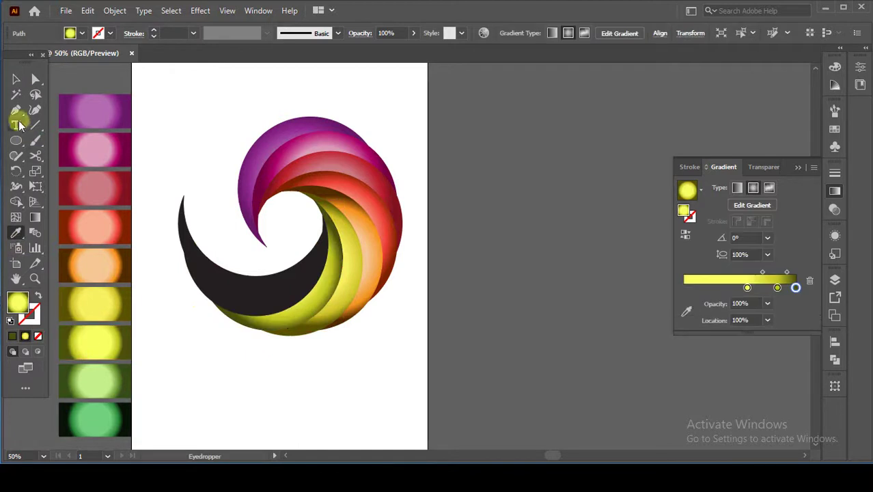
left_click(16, 79)
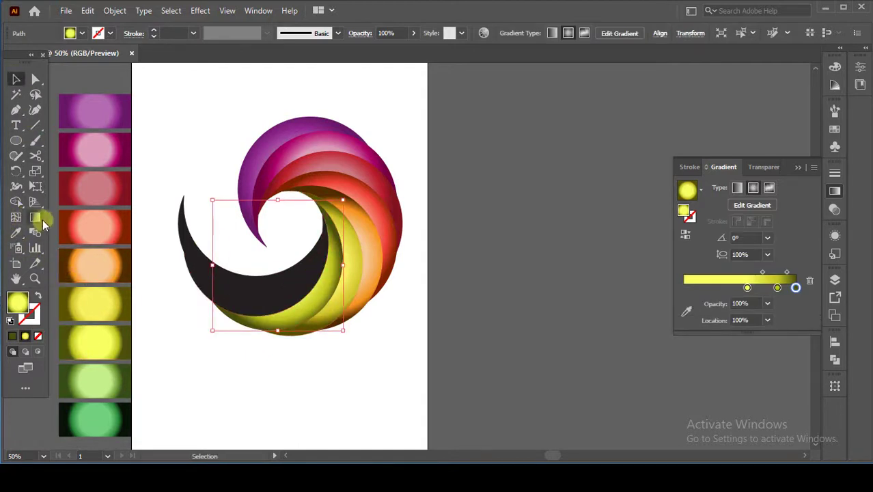
left_click(35, 217)
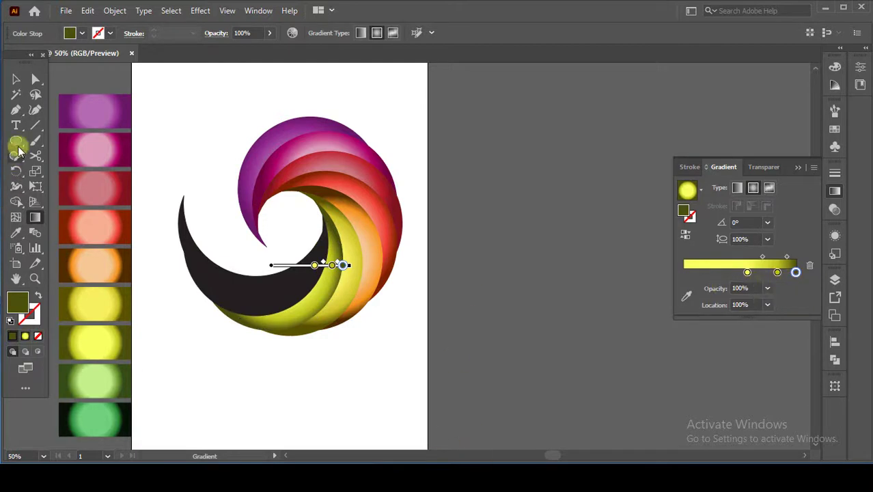
- Fill the eighth blade with the light green gradient sample and show its gradient handles
left_click(16, 79)
left_click(213, 306)
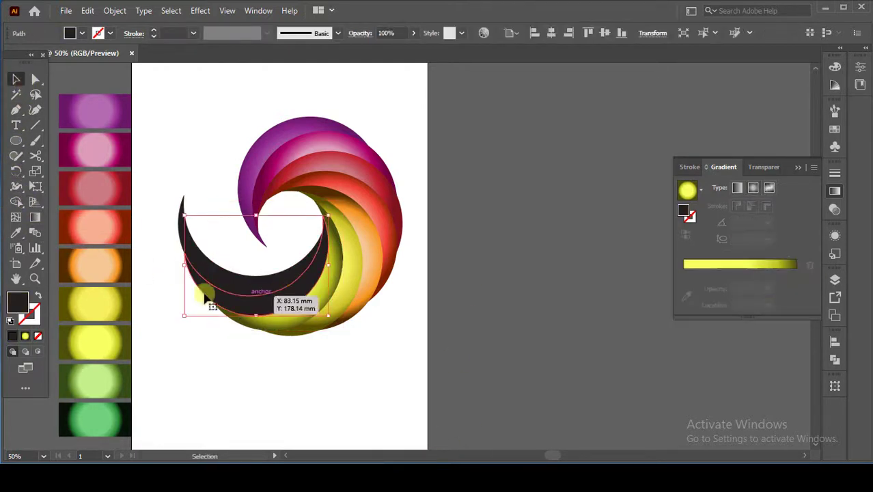
left_click(17, 233)
left_click(107, 376)
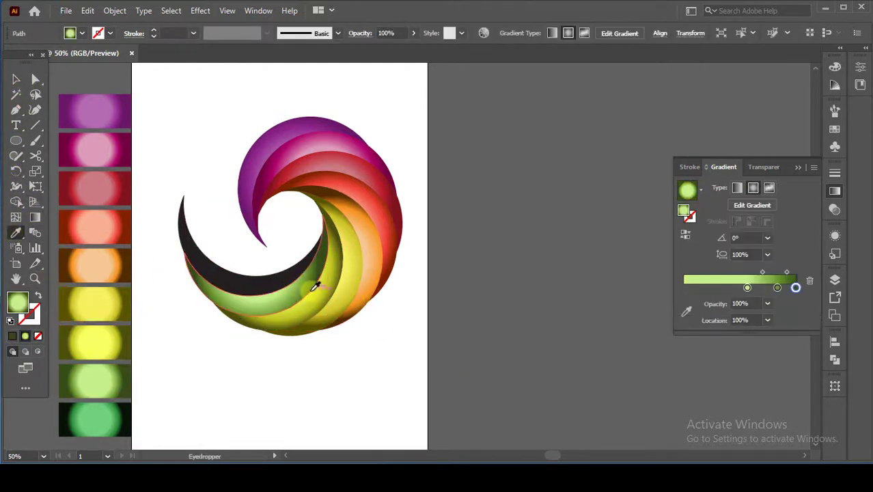
left_click(15, 81)
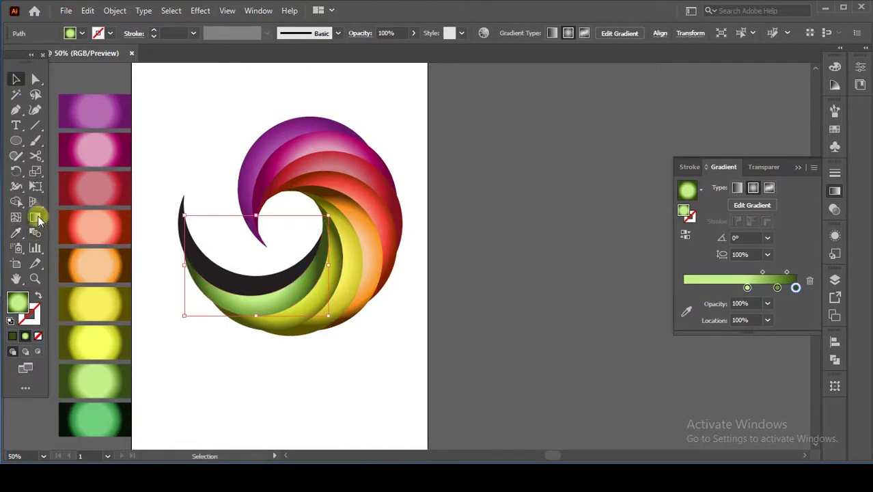
left_click(35, 217)
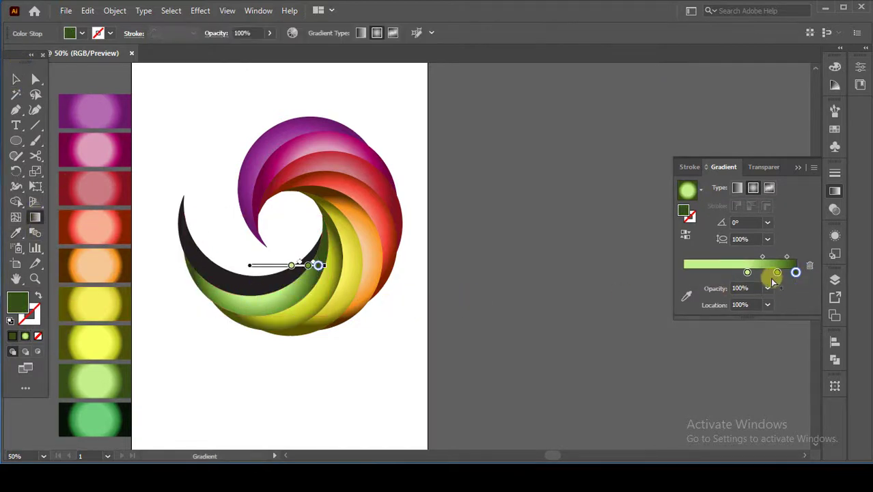
- Fill the ninth, innermost blade with the dark green gradient sample and deselect it
left_click(15, 81)
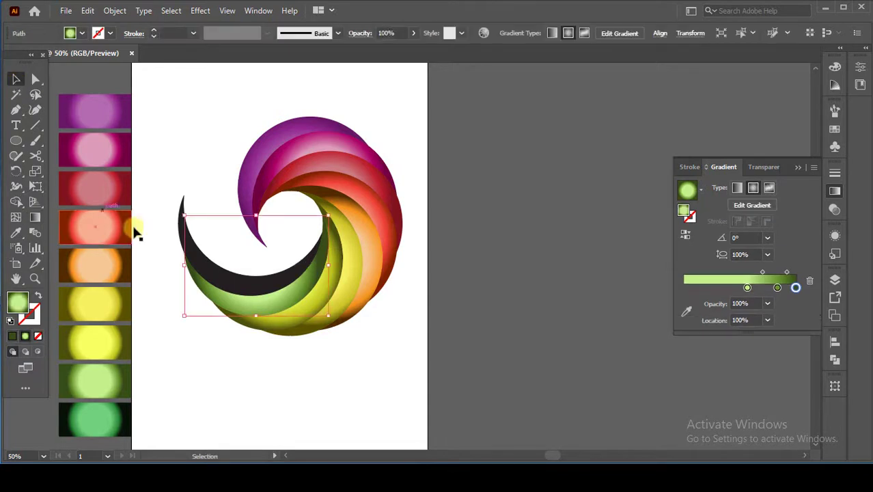
left_click(213, 266)
left_click(17, 236)
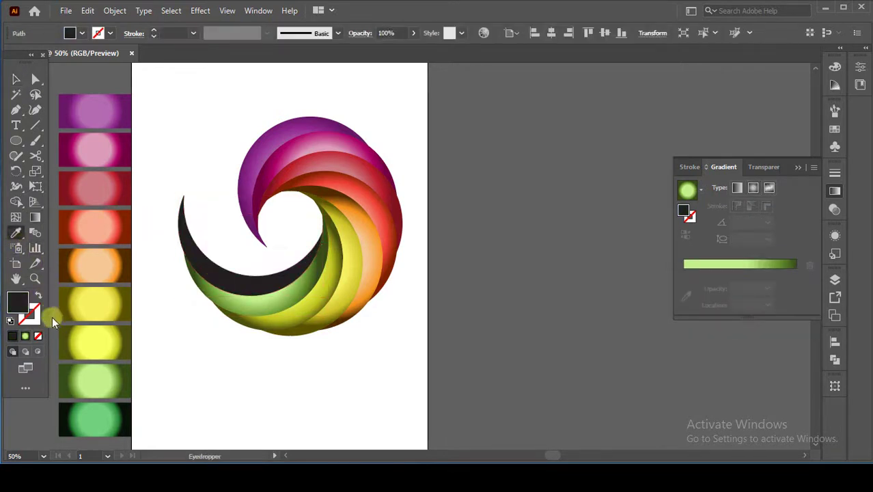
left_click(91, 408)
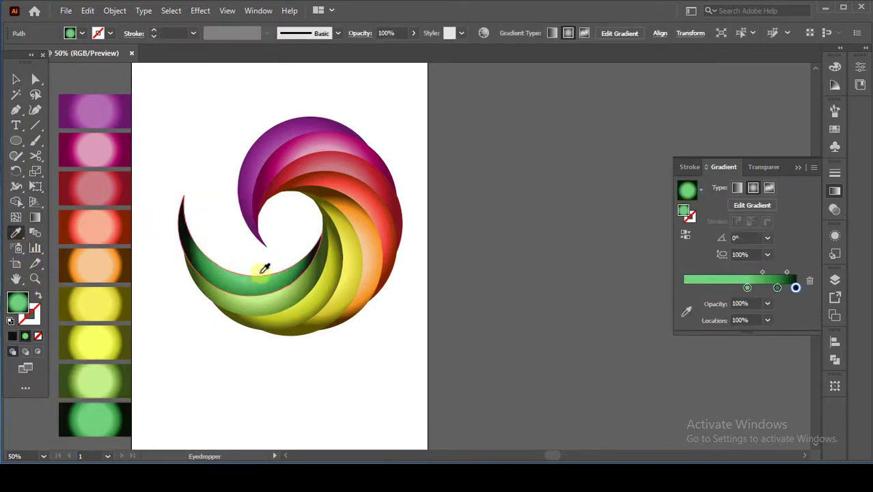
left_click(15, 80)
left_click(243, 247)
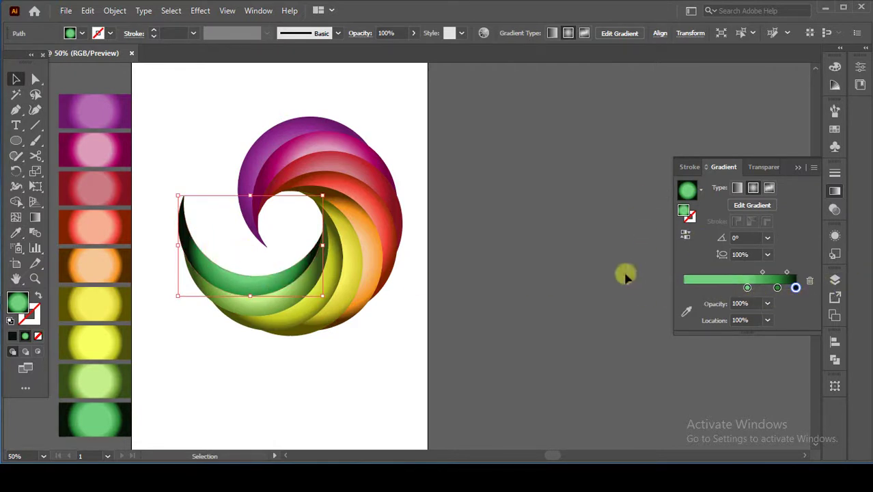
left_click(364, 360)
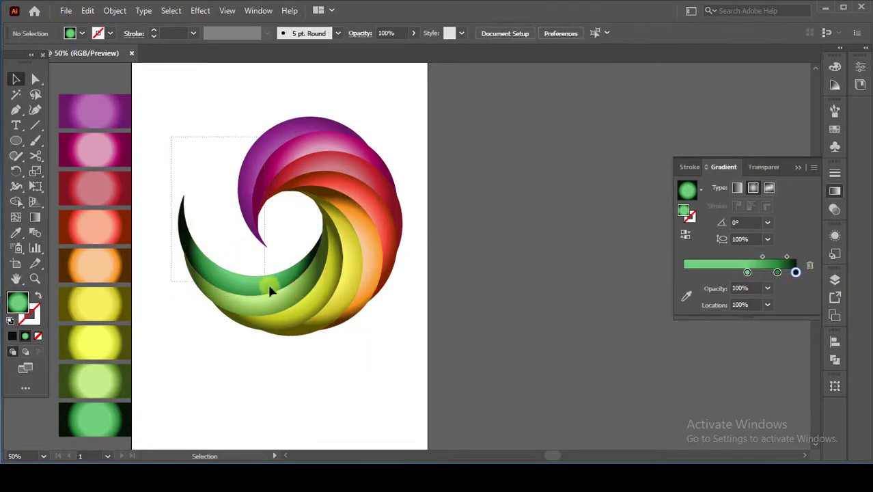
- Select all nine coloured blades of the swirl and group them
left_click_drag(267, 282, 412, 361)
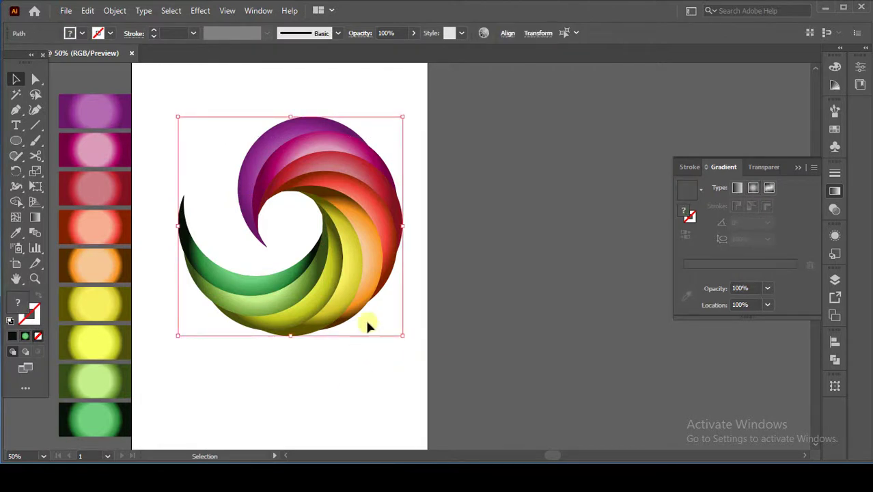
right_click(364, 282)
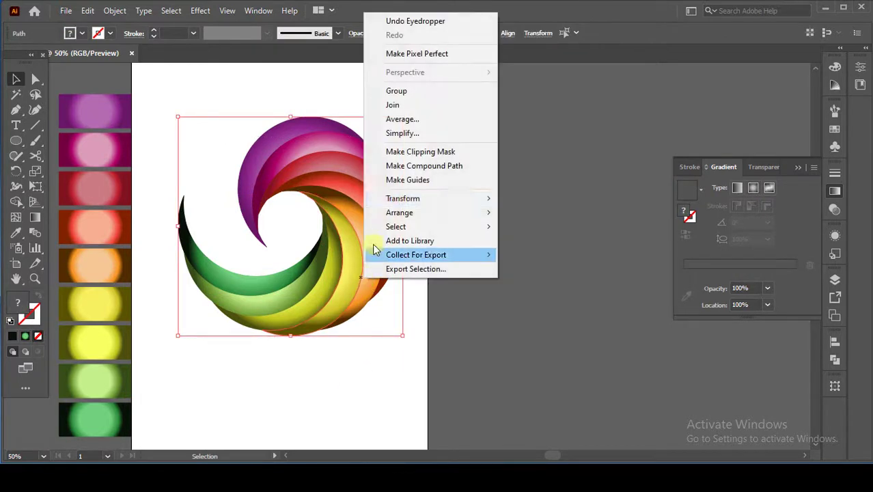
left_click(404, 92)
- Reflect a copy of the swirl group across the horizontal axis and place it directly below the original
right_click(352, 226)
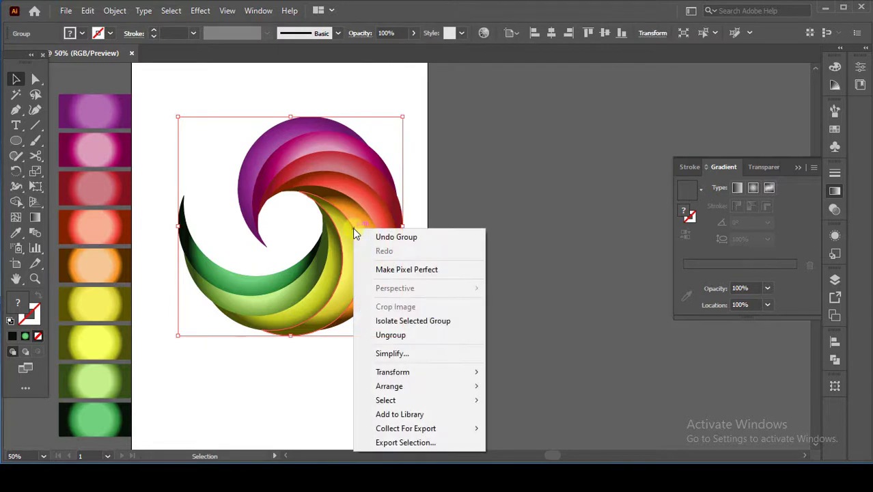
mouse_move(408, 373)
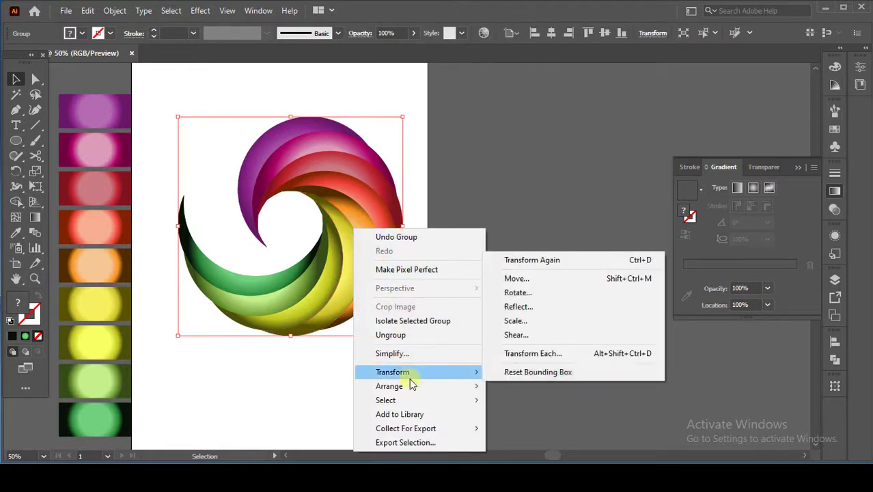
left_click(514, 307)
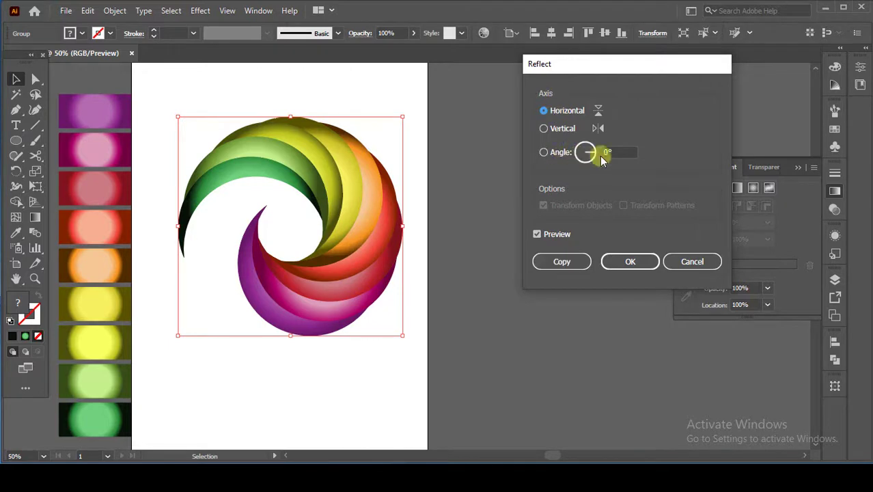
left_click(558, 261)
left_click_drag(341, 246, 409, 314)
left_click_drag(393, 147, 380, 118)
left_click_drag(385, 293, 374, 340)
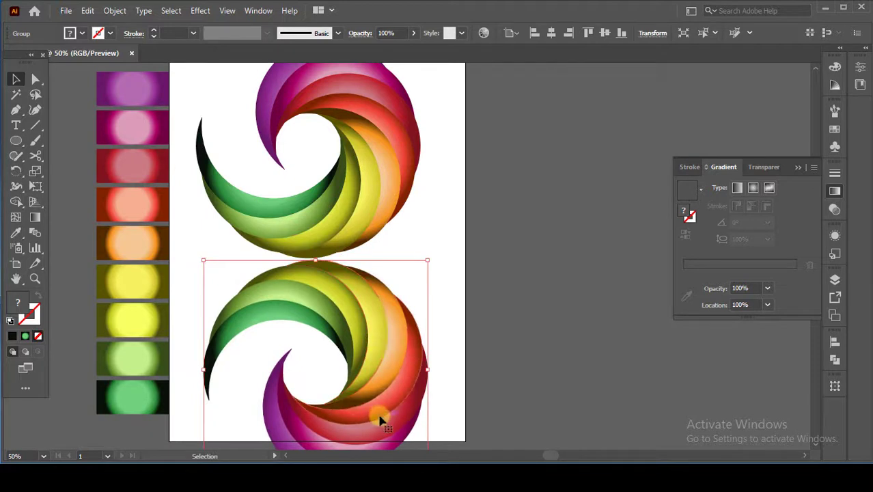
- Squash the reflected copy vertically to about 45% of its height and lower its opacity to 20%
scroll(368, 395, "down", 2)
left_click_drag(341, 380, 345, 324)
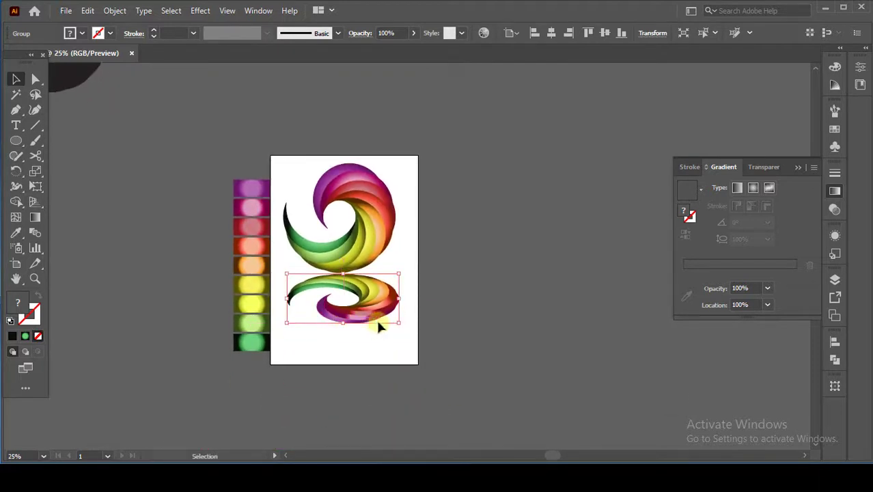
left_click(413, 38)
left_click_drag(396, 48, 386, 52)
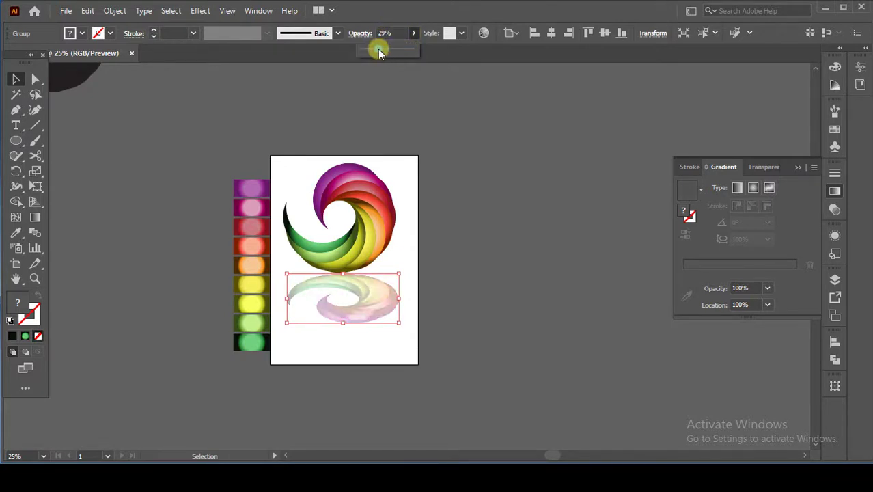
left_click(378, 34)
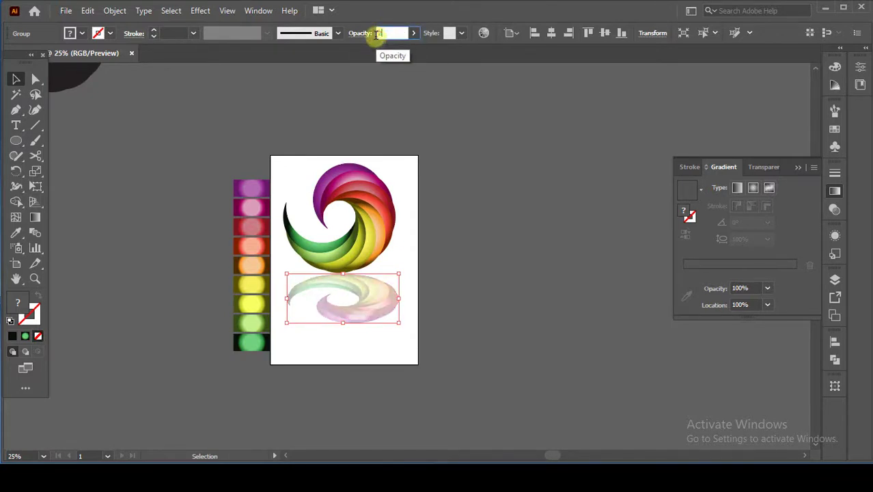
left_click(426, 105)
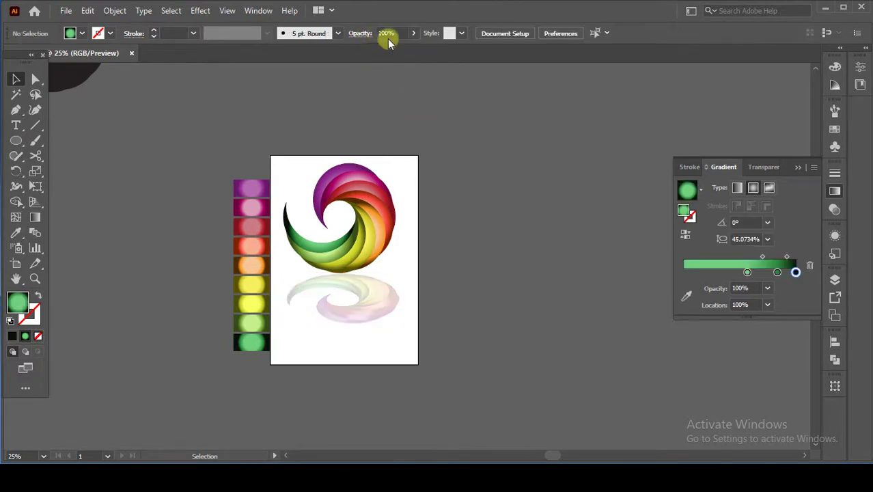
left_click(387, 282)
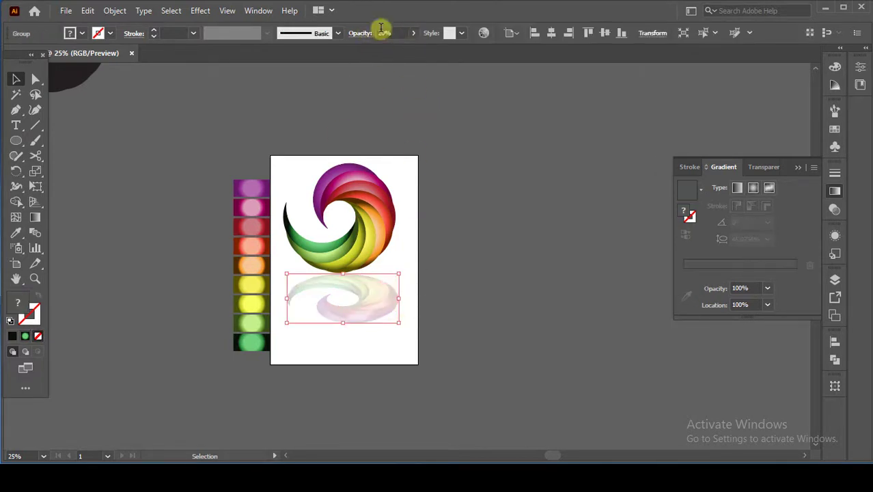
left_click(404, 238)
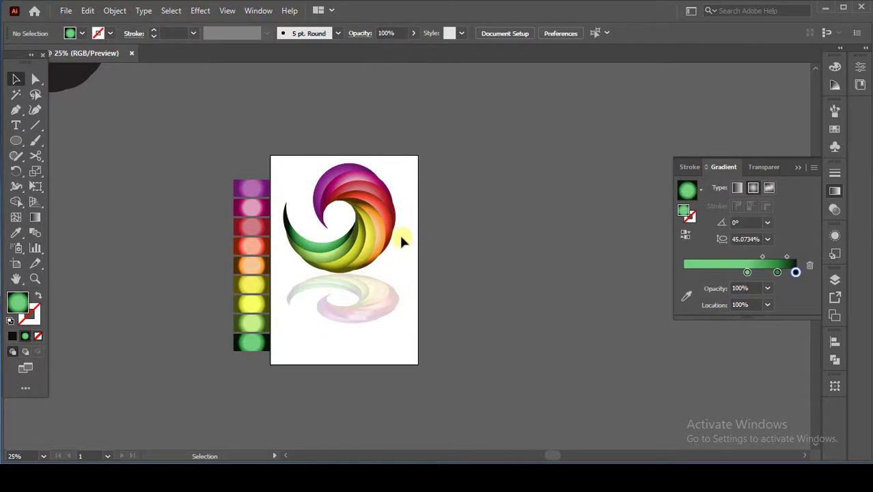
- Draw a background rectangle covering the whole artboard
scroll(400, 238, "up", 3)
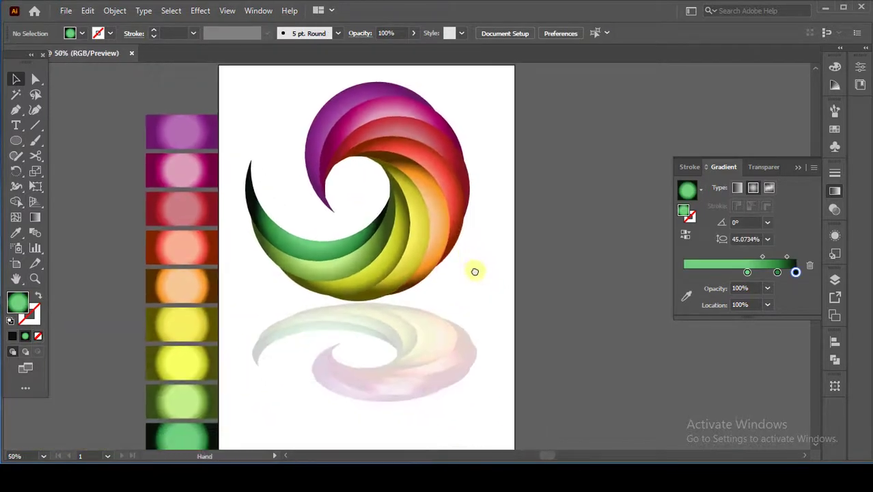
scroll(469, 258, "down", 3)
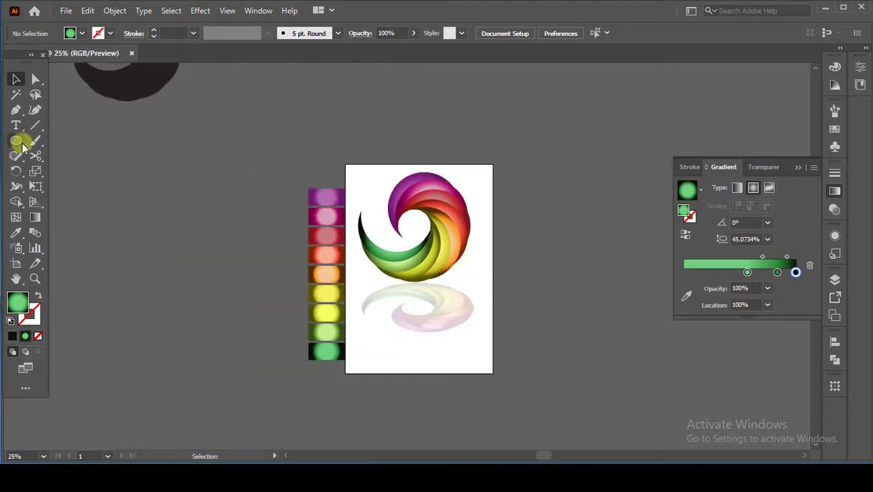
left_click_drag(22, 146, 75, 141)
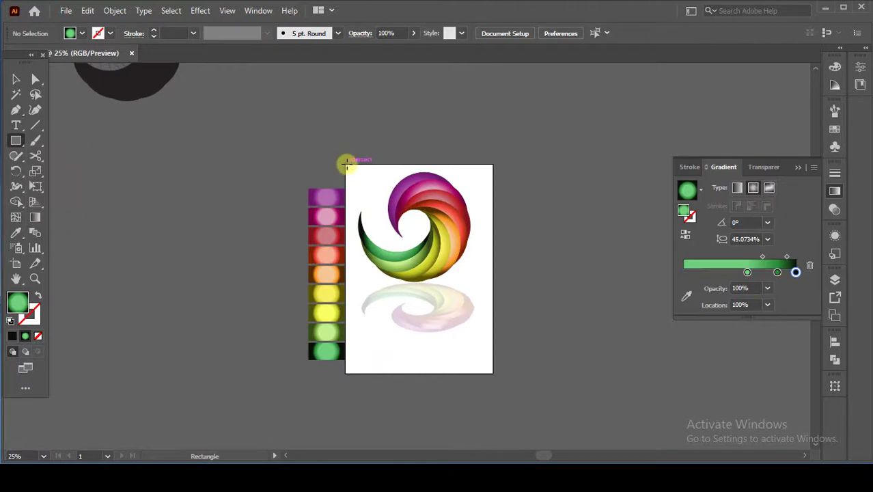
mouse_move(345, 165)
left_mouse_down()
mouse_move(429, 363)
mouse_move(494, 371)
left_mouse_up()
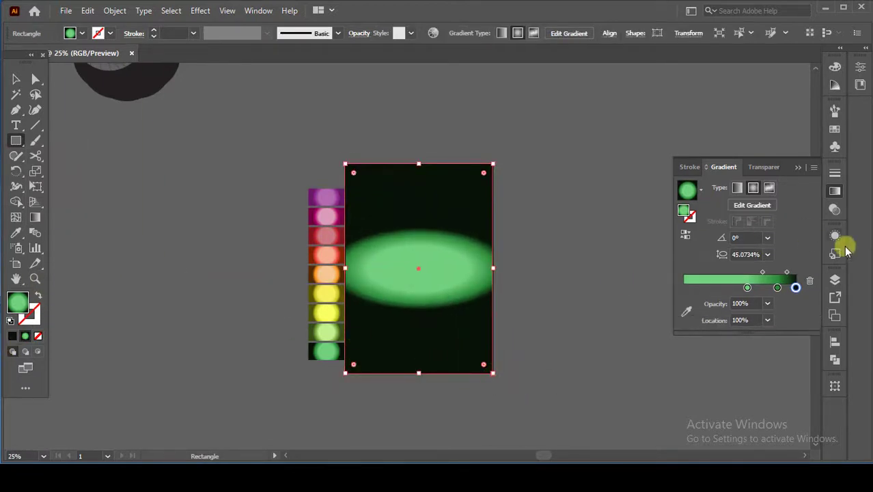
- Reduce the rectangle's radial gradient to two stops at its ends and recolour the centre stop light grey
left_click(810, 281)
left_click_drag(780, 287, 666, 286)
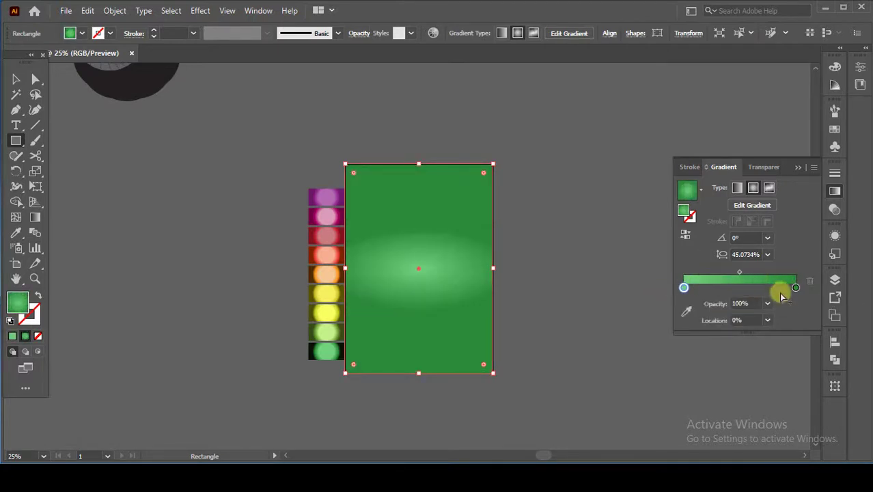
left_click(687, 311)
left_click(835, 130)
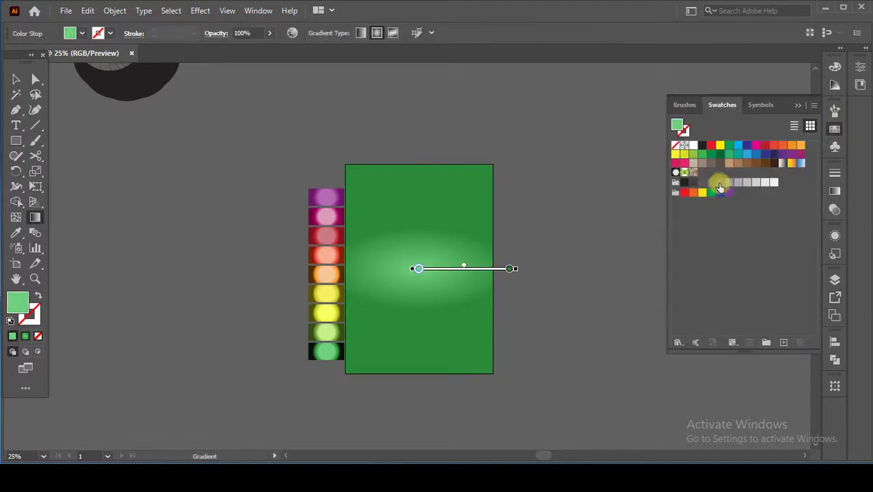
left_click(721, 182)
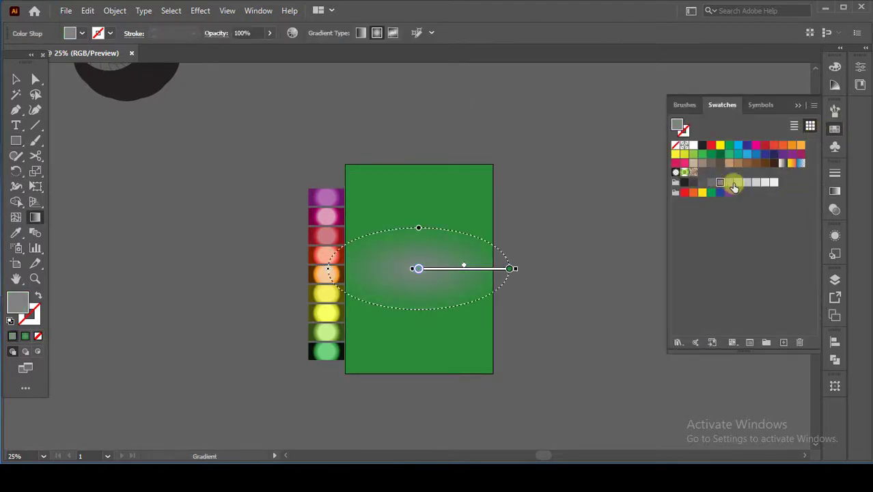
left_click(736, 183)
left_click(835, 128)
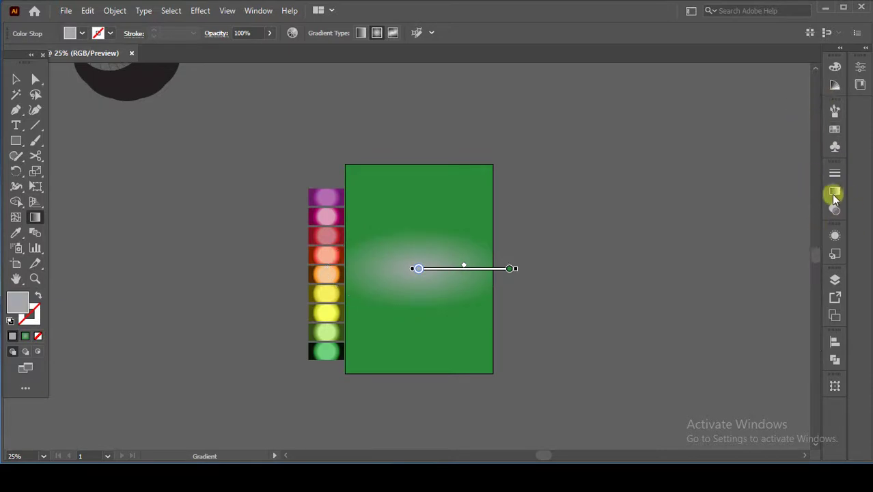
- Place the background gradient's outer stop at 100% location and recolour it from green to medium grey
left_click(835, 196)
left_click(795, 272)
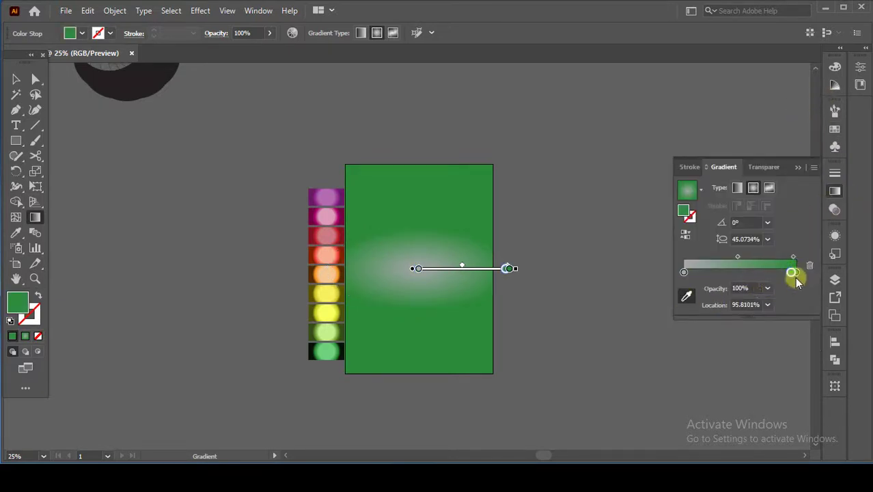
left_click_drag(794, 272, 797, 272)
left_click(686, 297)
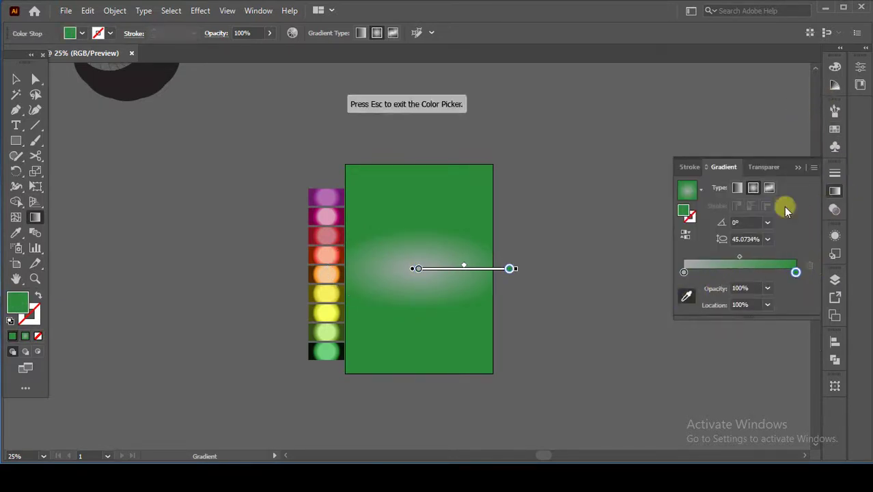
left_click(835, 129)
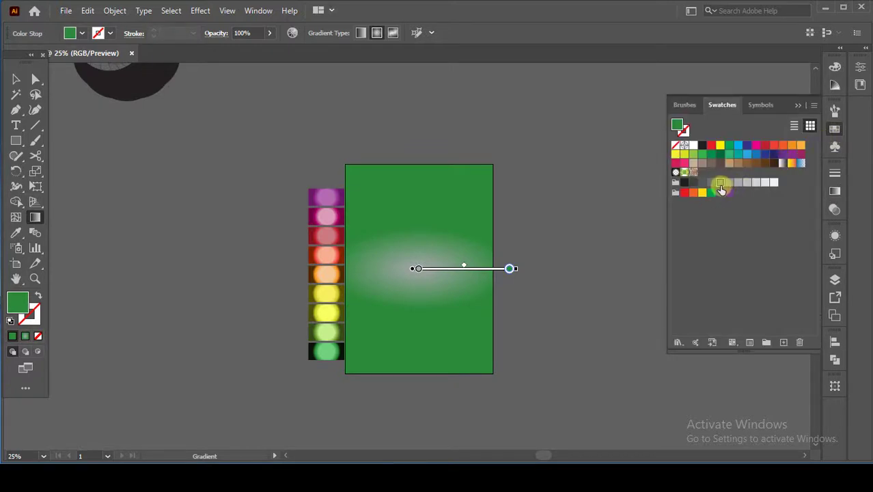
left_click(720, 183)
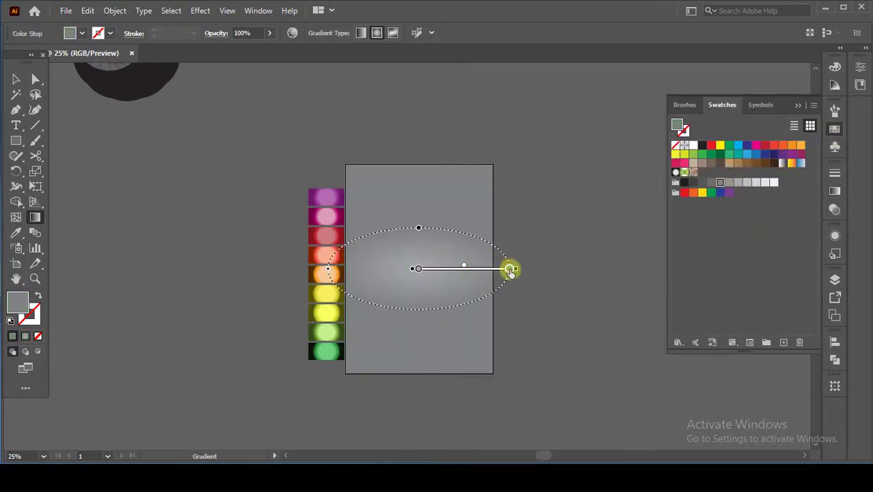
- Redraw the background's radial gradient from the middle of the rectangle up to its upper edge
mouse_move(510, 270)
left_mouse_down()
mouse_move(498, 253)
mouse_move(503, 262)
left_mouse_up()
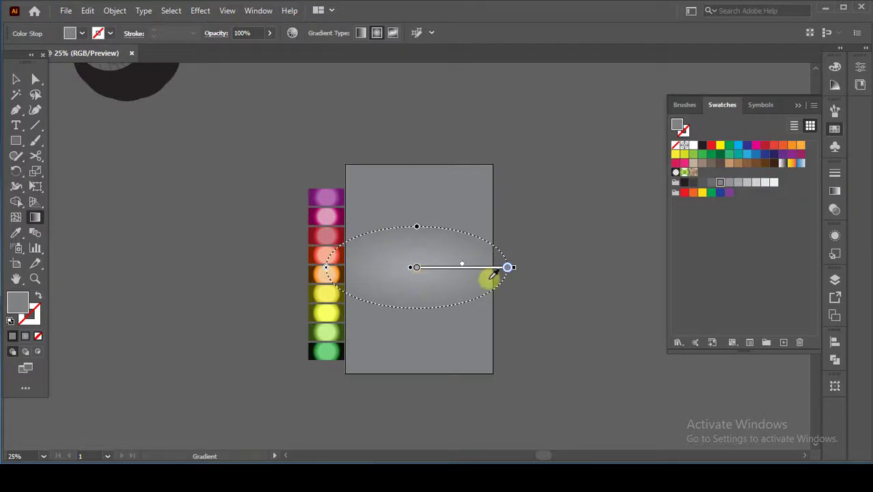
left_click(797, 105)
left_click(835, 192)
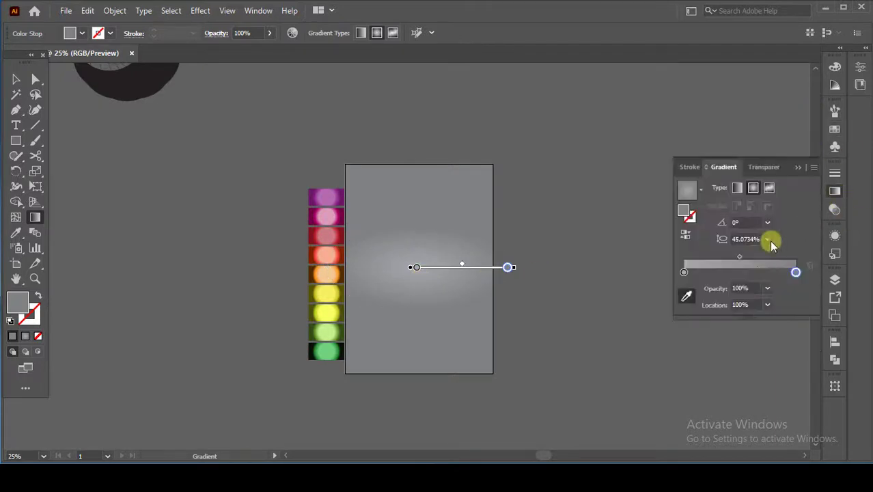
left_click(12, 77)
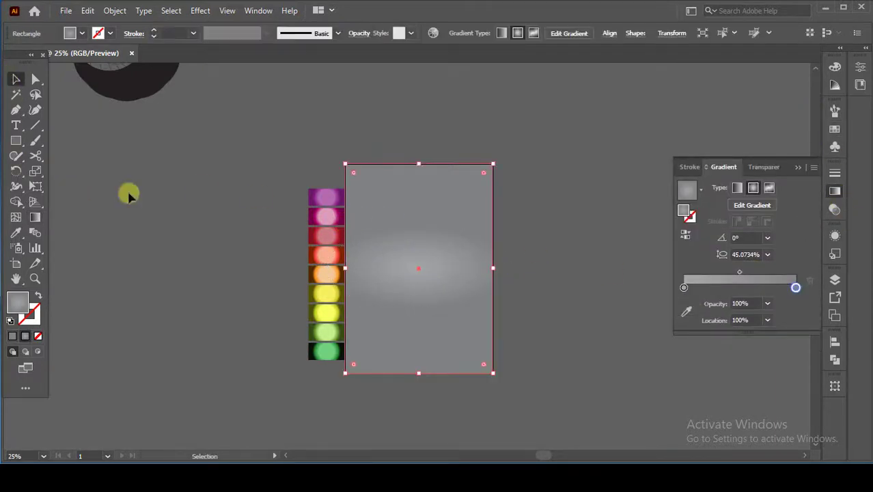
left_click(35, 217)
left_click_drag(414, 278, 422, 164)
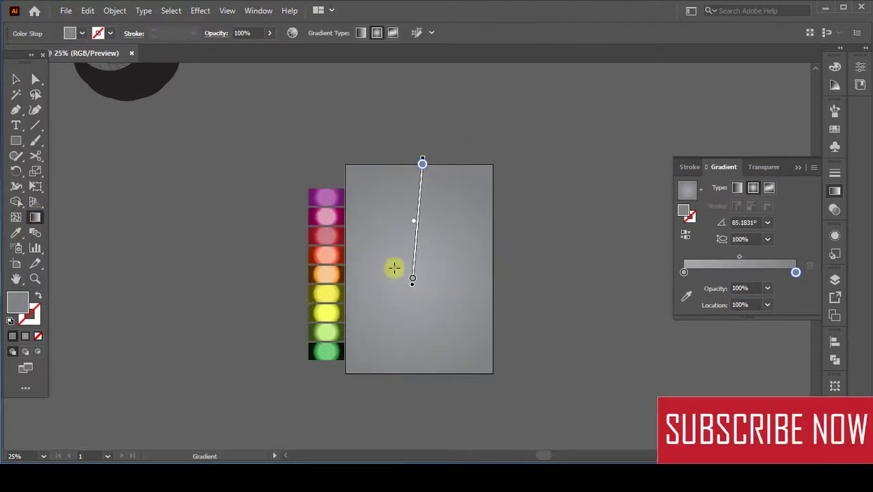
left_click(15, 77)
- Send the grey gradient rectangle to the back, behind the swirl and its reflection
right_click(449, 327)
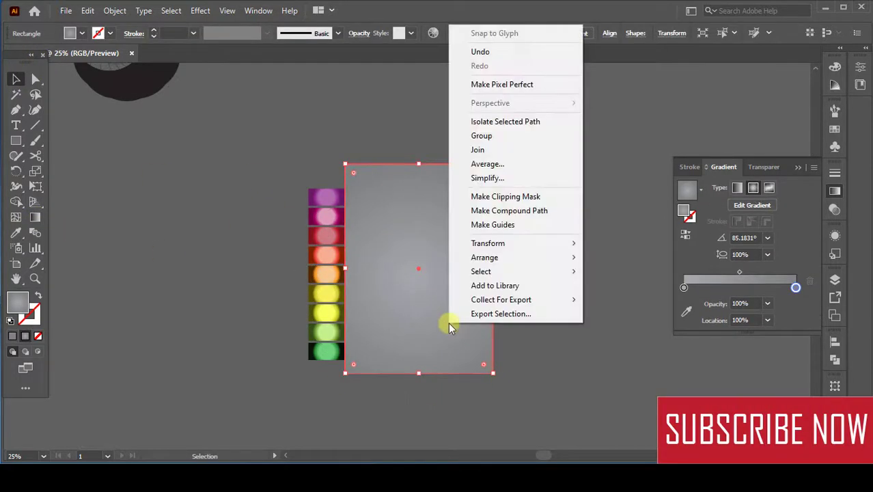
mouse_move(503, 256)
left_click(624, 302)
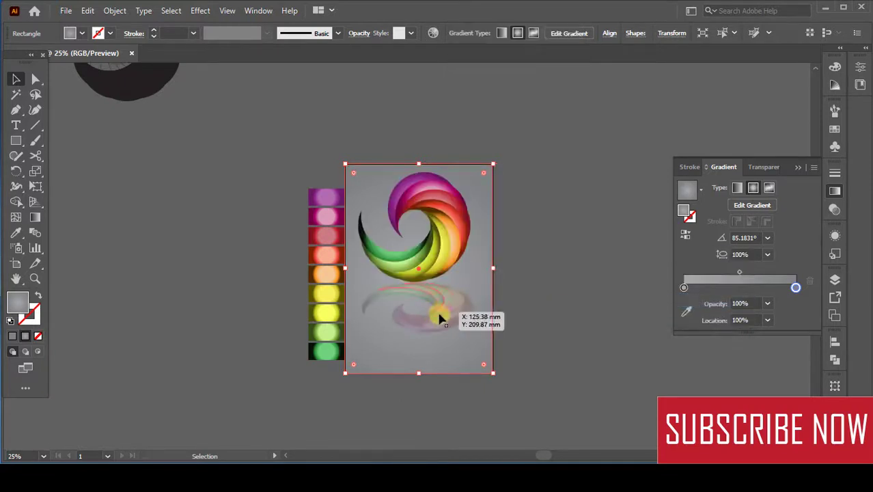
left_click(517, 349)
- Group the colourful swirl together with its faded reflection
left_click(421, 258)
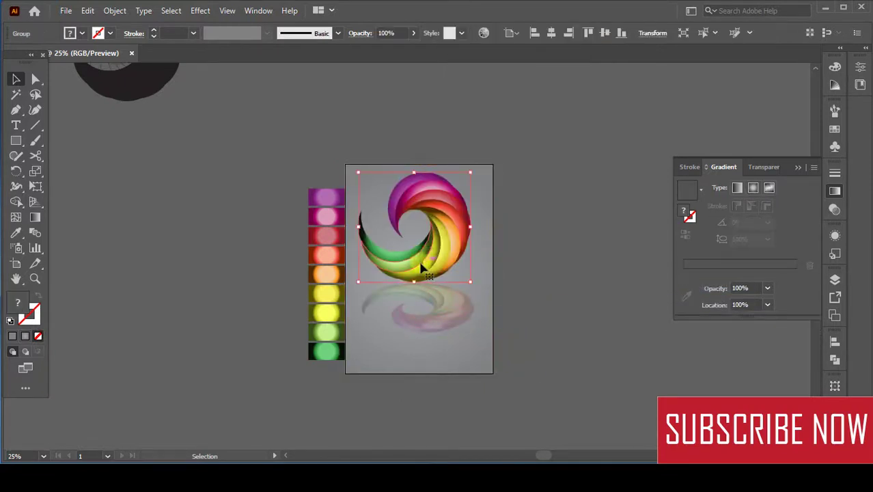
right_click(451, 302)
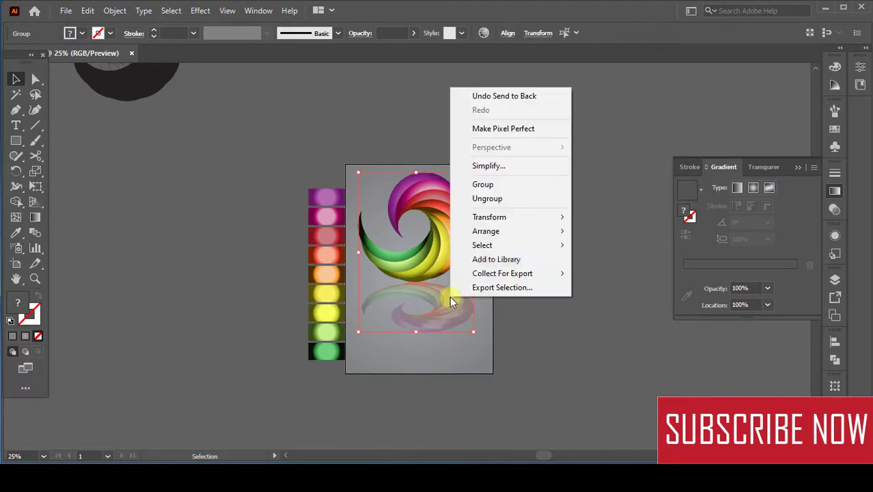
left_click(499, 184)
left_click(523, 259)
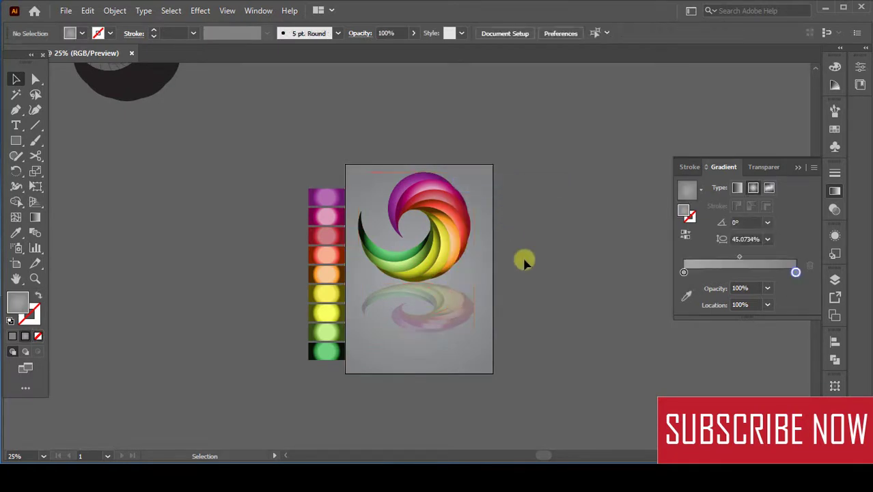
- Align the swirl and reflection group to the background rectangle's centre, both horizontally and vertically
left_click(455, 308)
left_click(491, 309, "shift")
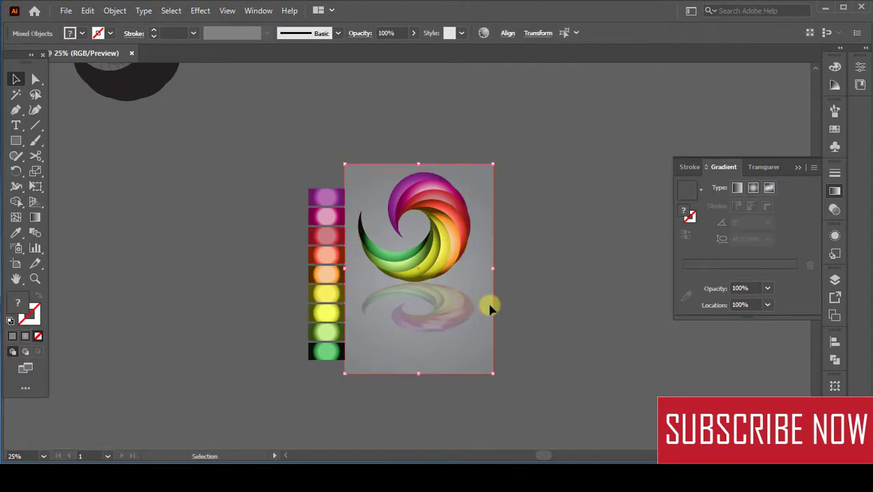
left_click(835, 343)
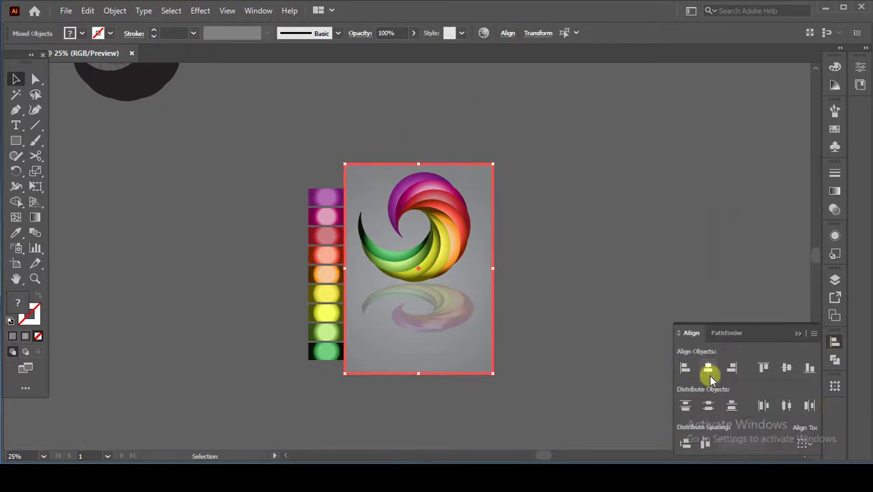
left_click(709, 367)
left_click(787, 370)
left_click(596, 345)
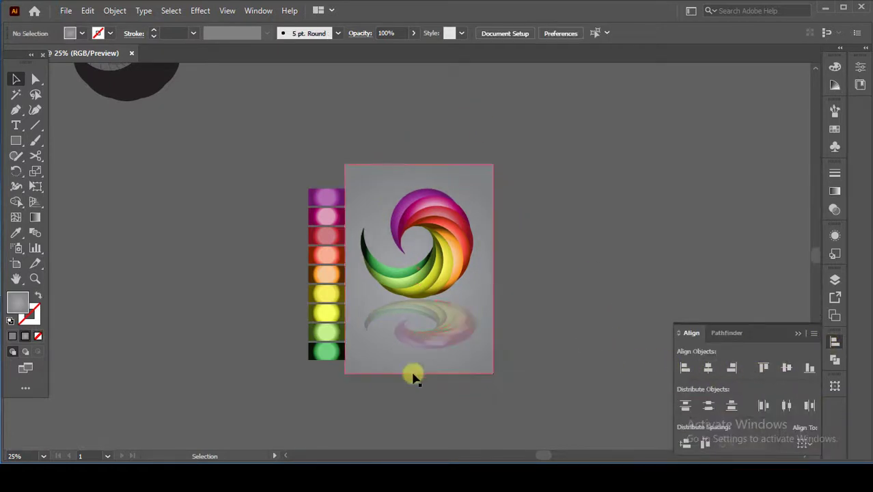
- Draw a wide rectangle on the empty canvas right of the artboard and reset it to the default fill and stroke
scroll(437, 332, "up", 2)
mouse_move(489, 242)
left_mouse_down()
mouse_move(447, 297)
mouse_move(499, 250)
mouse_move(495, 237)
left_mouse_up()
scroll(447, 295, "up", 1)
scroll(488, 245, "down", 1)
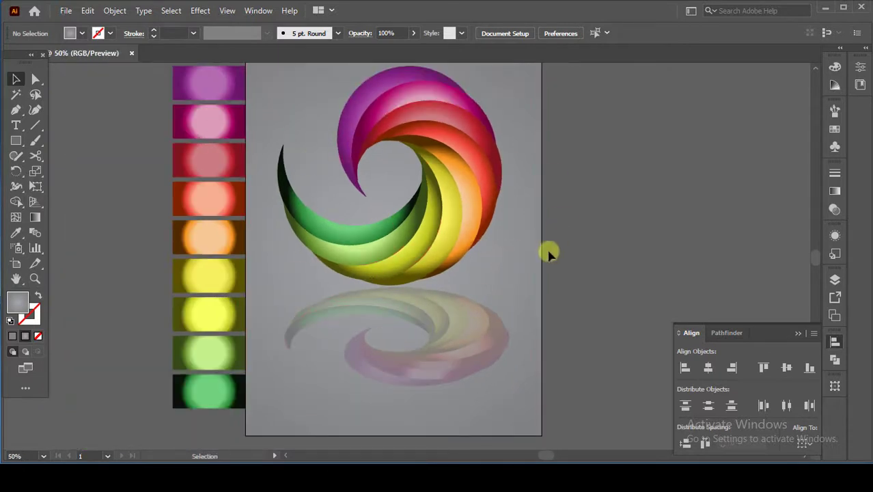
left_click_drag(512, 229, 408, 263)
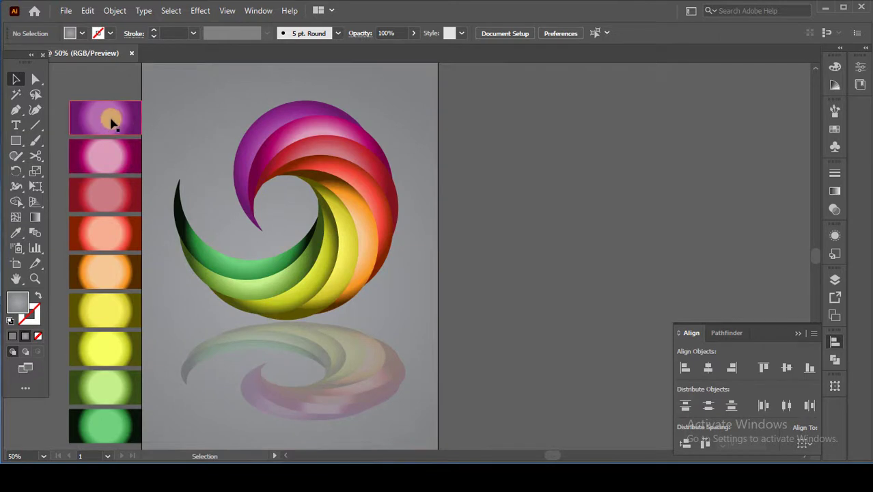
left_click(16, 141)
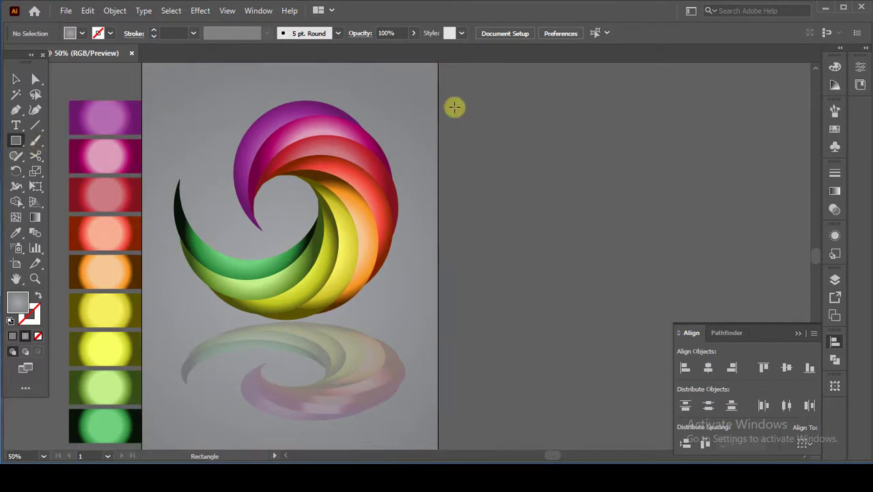
left_click_drag(454, 107, 662, 216)
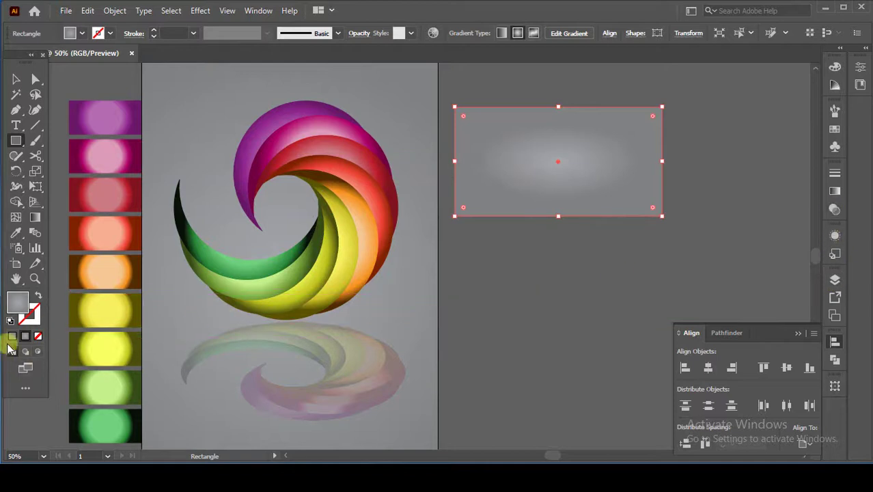
left_click(10, 322)
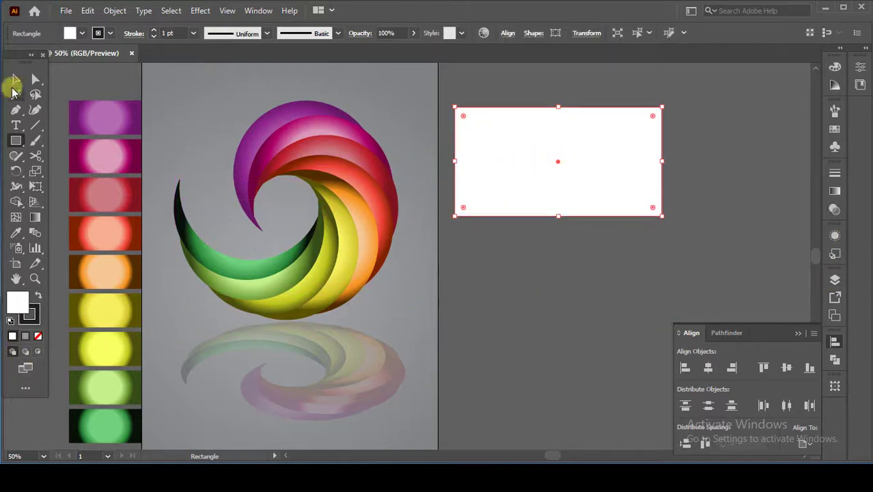
left_click(15, 79)
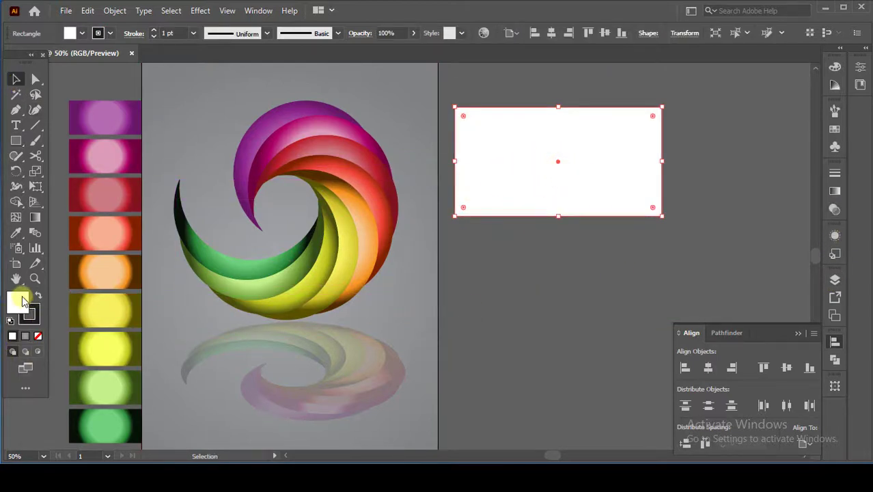
- Fill the new rectangle with a linear gradient and remove its stroke
left_click(25, 336)
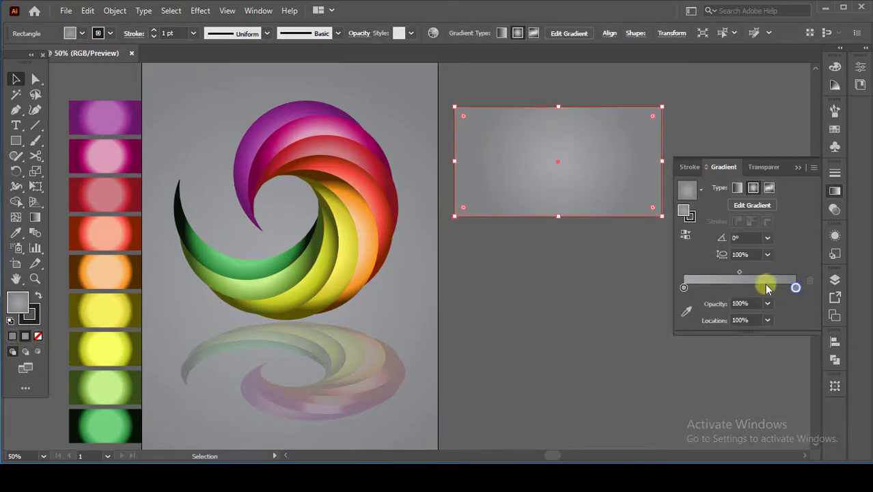
left_click(738, 188)
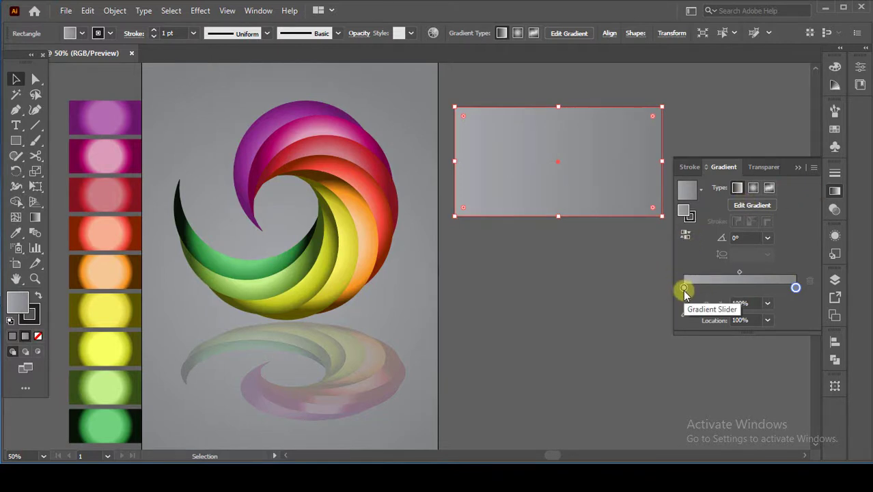
left_click(30, 318)
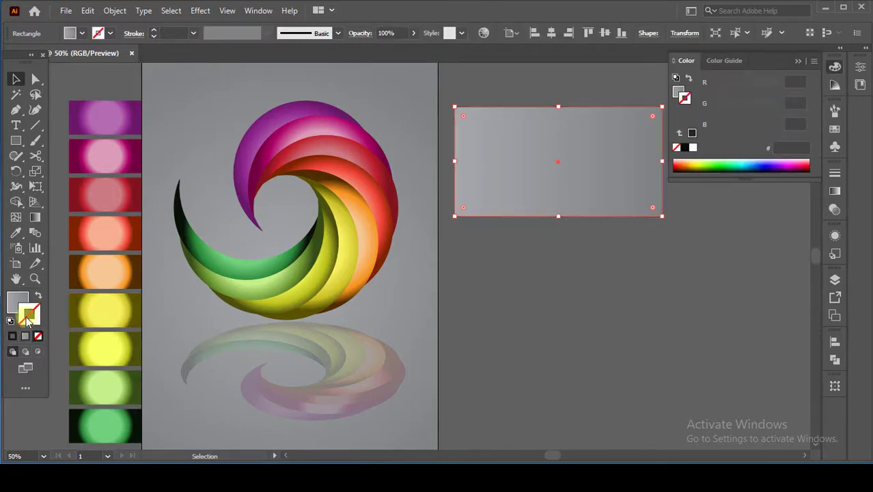
left_click(37, 335)
left_click(835, 191)
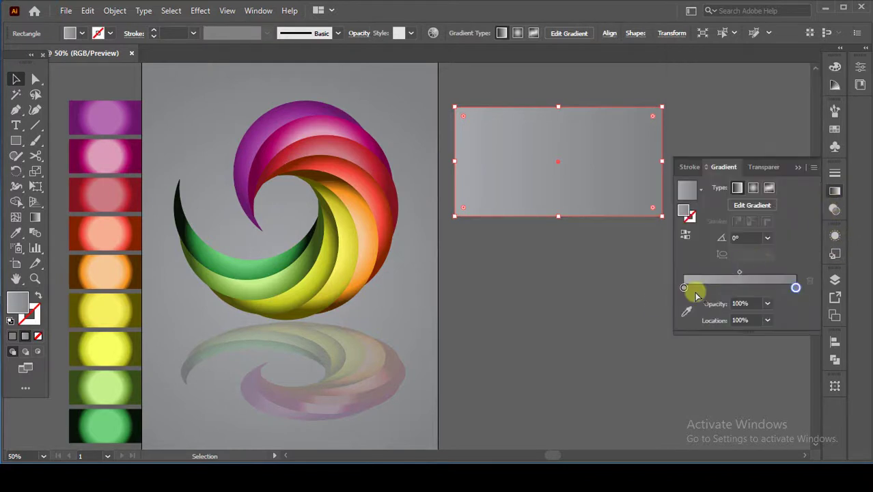
- Recolour the end stop of the new rectangle's linear gradient with the purple swatch
left_click(796, 288)
left_click(687, 313)
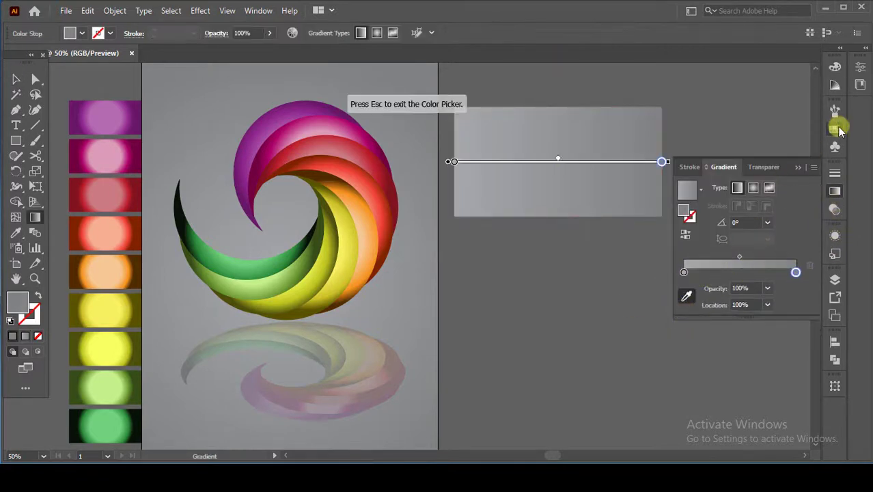
left_click(837, 129)
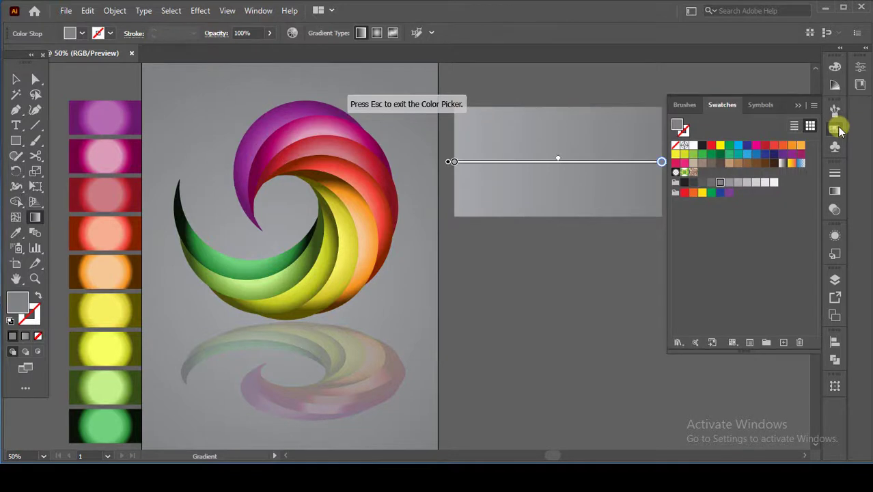
left_click(783, 155)
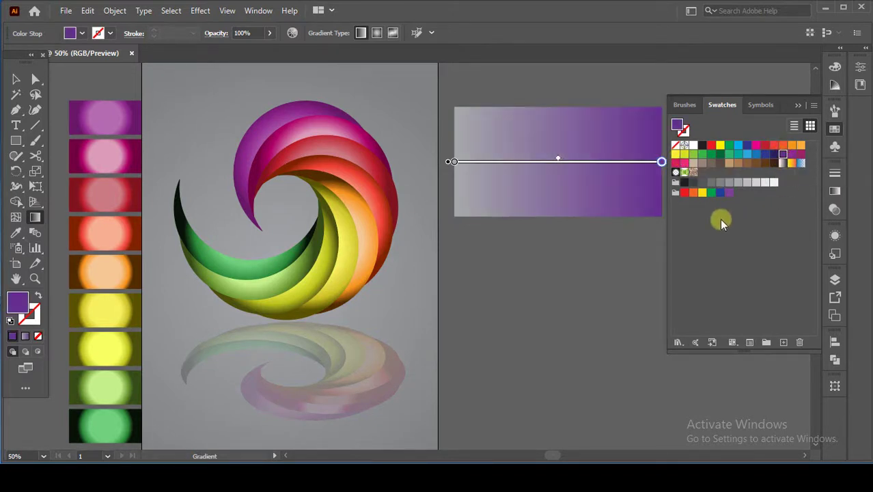
left_click(798, 106)
- Add a purple stop near the middle of the linear gradient and delete the grey start stop
left_click(835, 191)
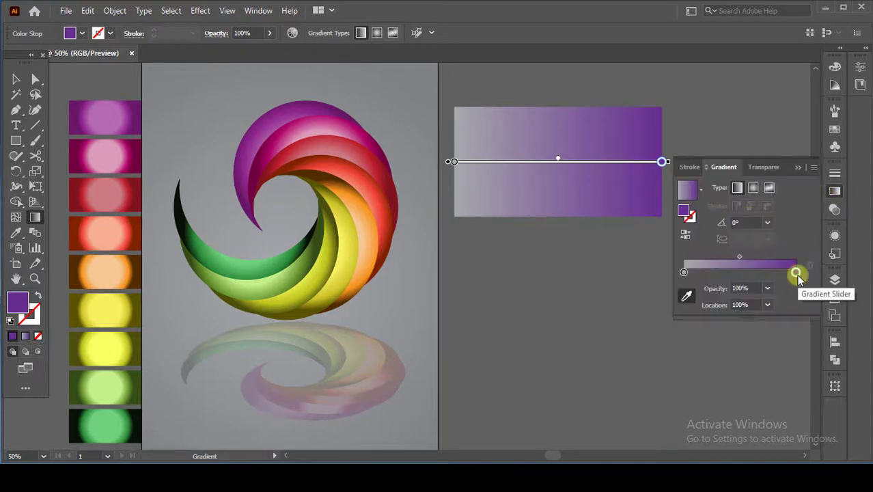
left_click_drag(690, 275, 727, 275)
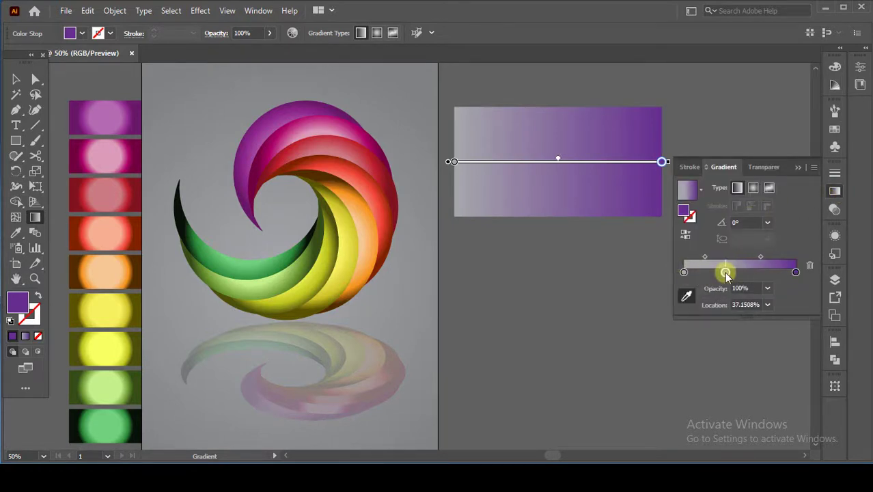
left_click(810, 266)
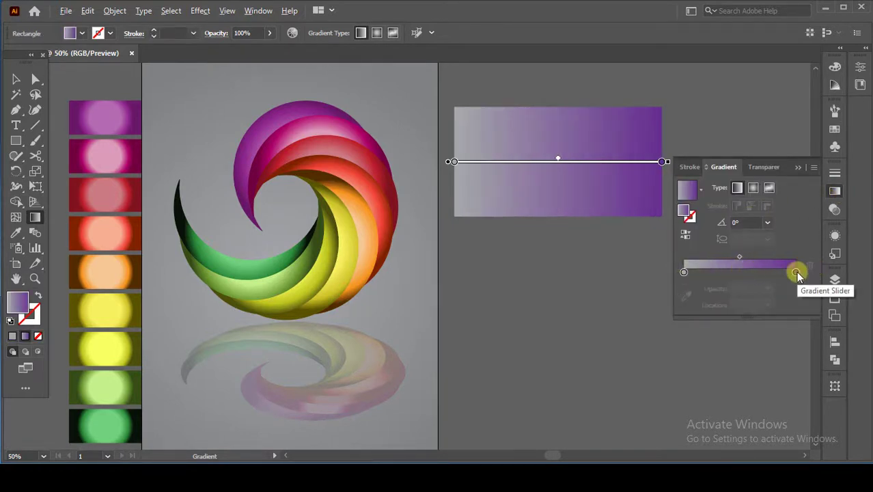
left_click_drag(750, 271, 739, 272)
left_click_drag(683, 273, 703, 272)
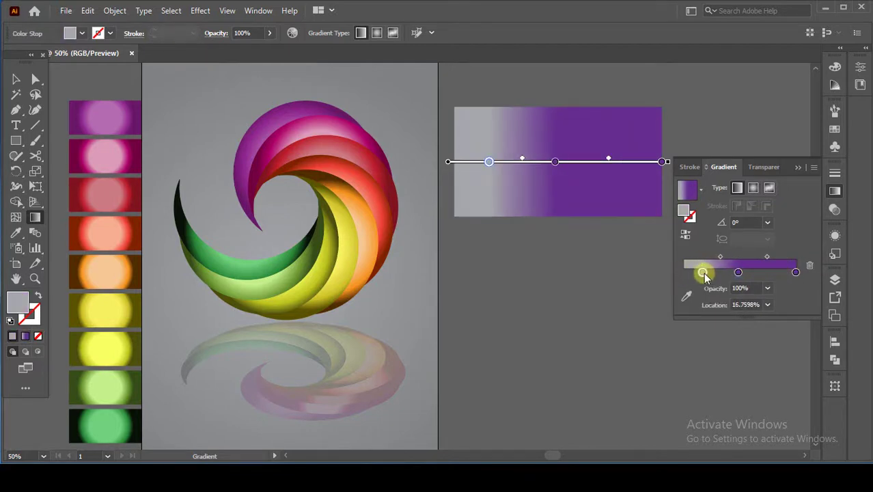
left_click(810, 266)
- Add another purple stop to the rectangle's linear gradient at about 83% and move the middle stop to about 56%
left_click(755, 273)
left_click_drag(756, 272, 781, 272)
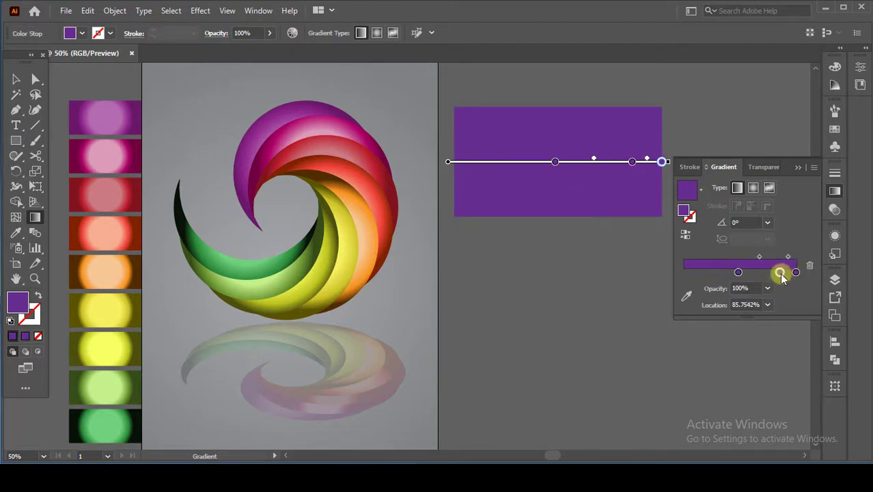
left_click_drag(779, 273, 782, 272)
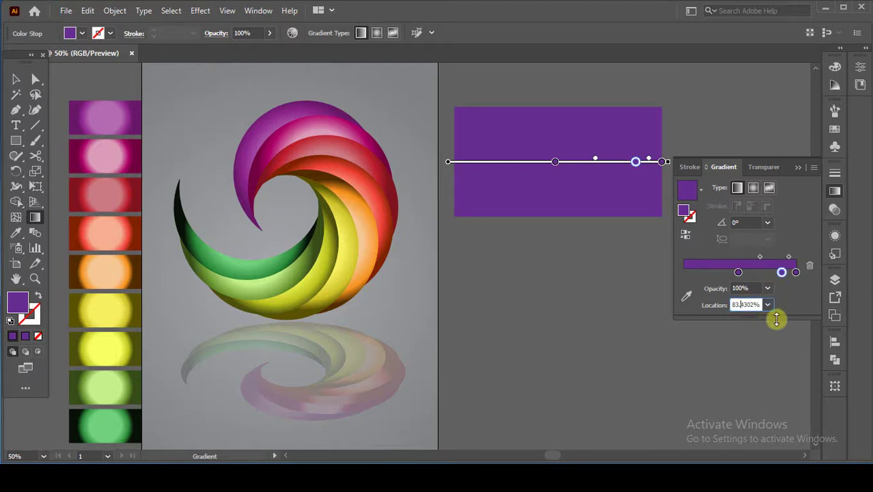
left_click_drag(738, 272, 744, 273)
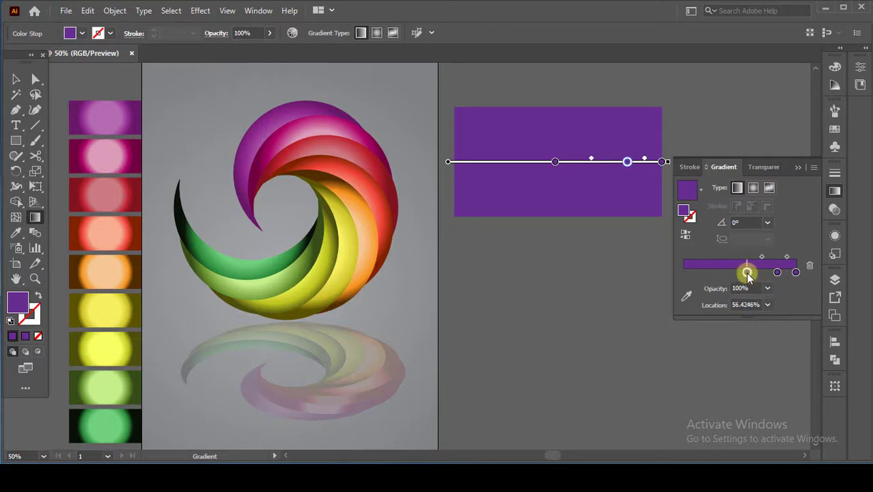
- Switch the first gradient stop's colour model to HSB and darken it to about 79% saturation and 44% brightness
left_click(796, 273)
double_click(797, 272)
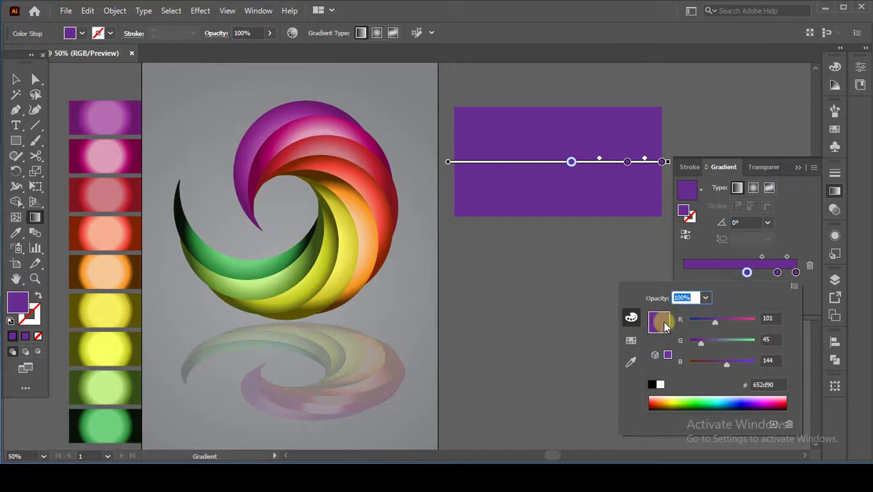
left_click(796, 287)
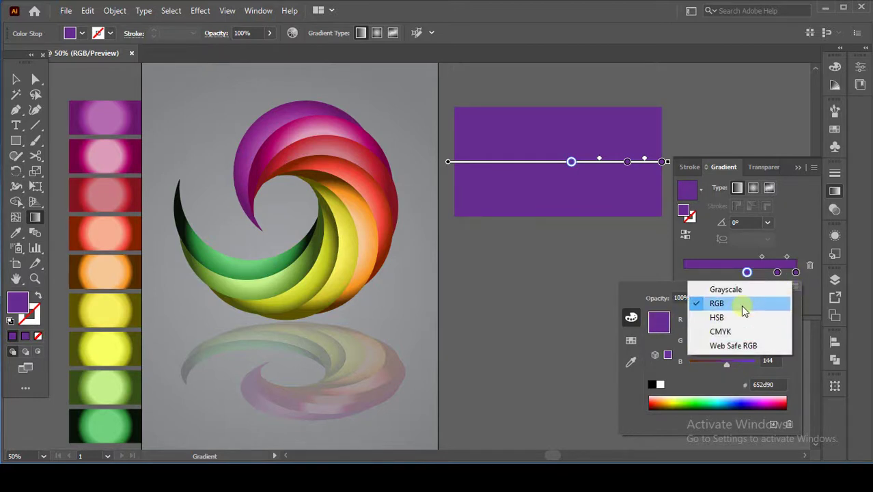
left_click(746, 318)
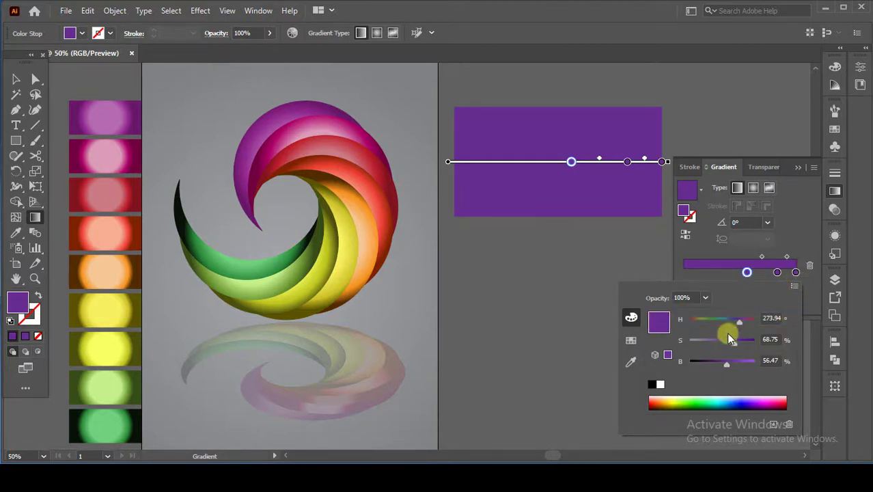
left_click_drag(726, 364, 742, 345)
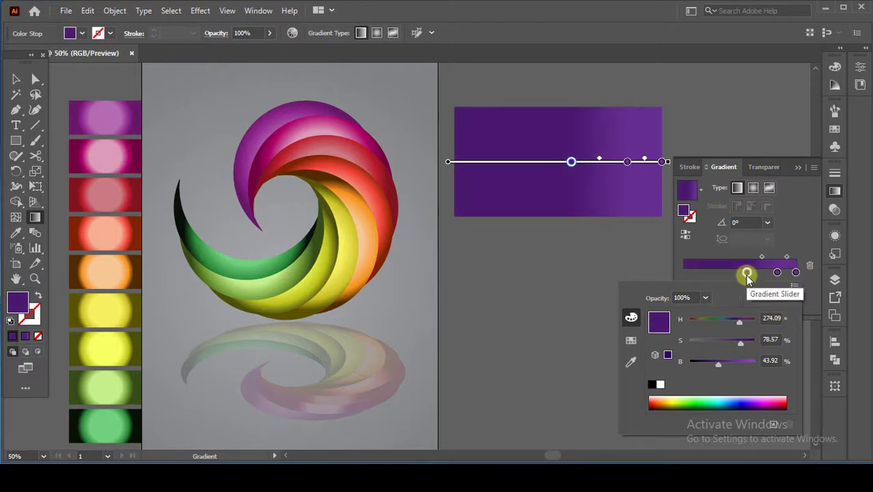
left_click(802, 231)
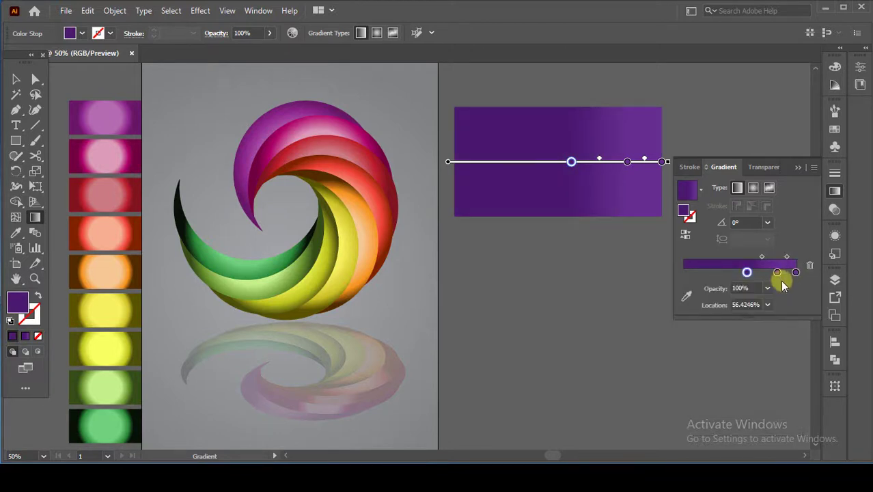
- Darken the gradient's end stop to a deep purple by lowering its brightness and raising its saturation
left_click(797, 272)
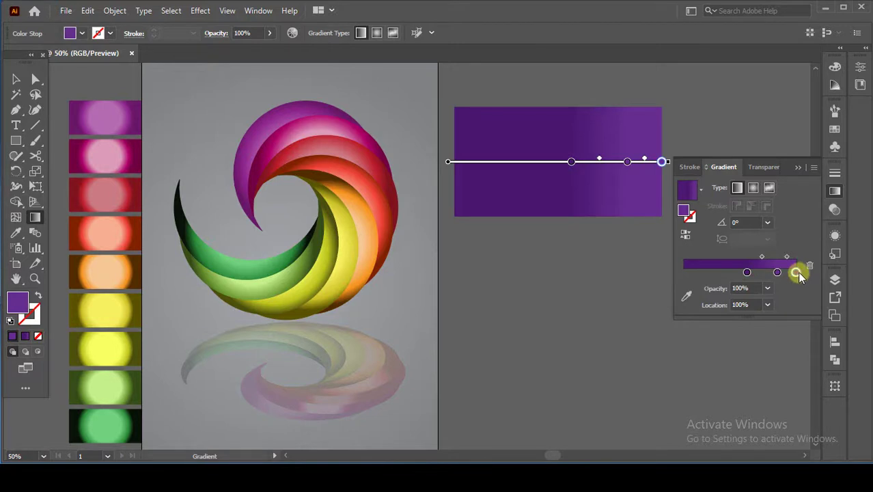
double_click(797, 272)
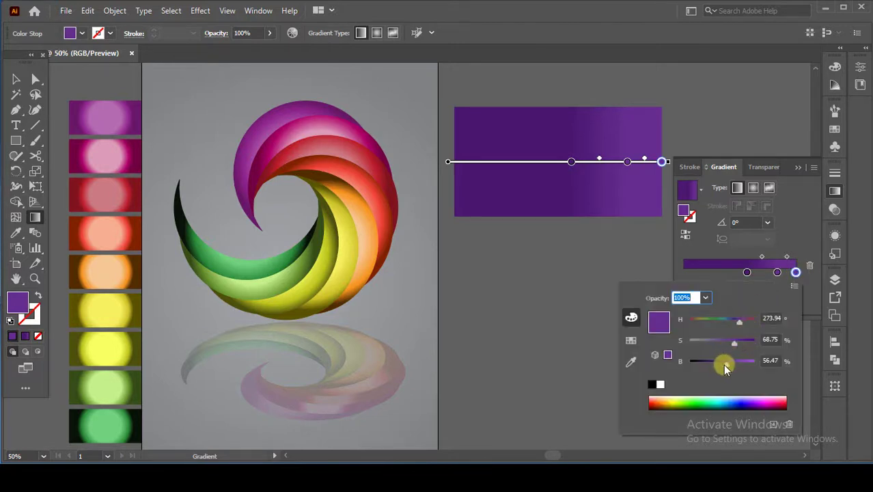
left_click_drag(723, 364, 742, 343)
left_click(806, 246)
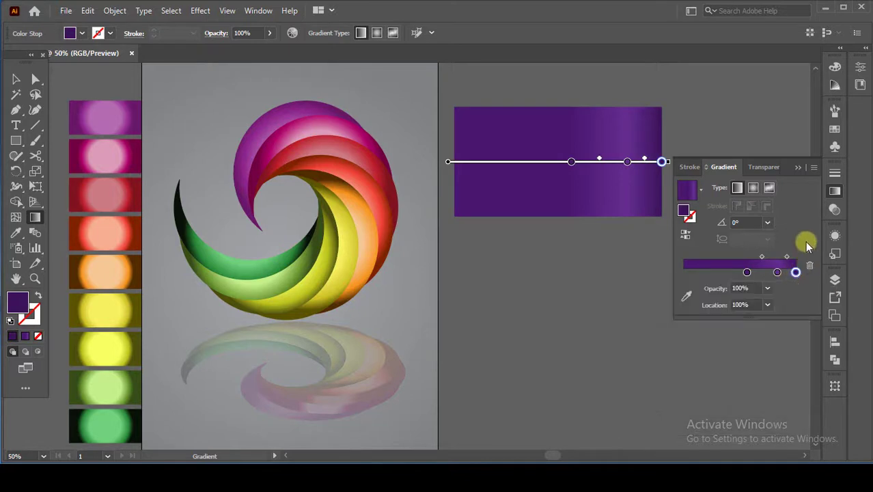
- Lighten the first gradient stop to a pale purple with about 35% saturation and 63% brightness
left_click(747, 273)
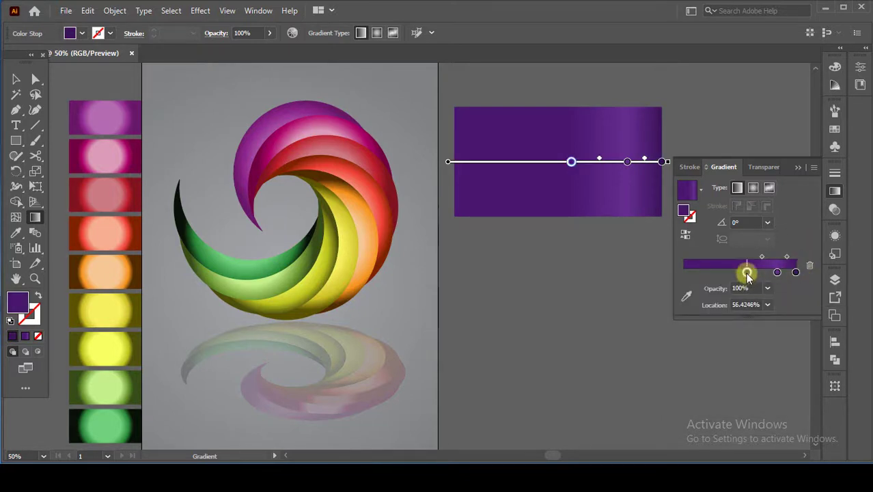
double_click(747, 272)
left_click_drag(742, 343, 713, 341)
left_click_drag(718, 364, 732, 363)
left_click(793, 271)
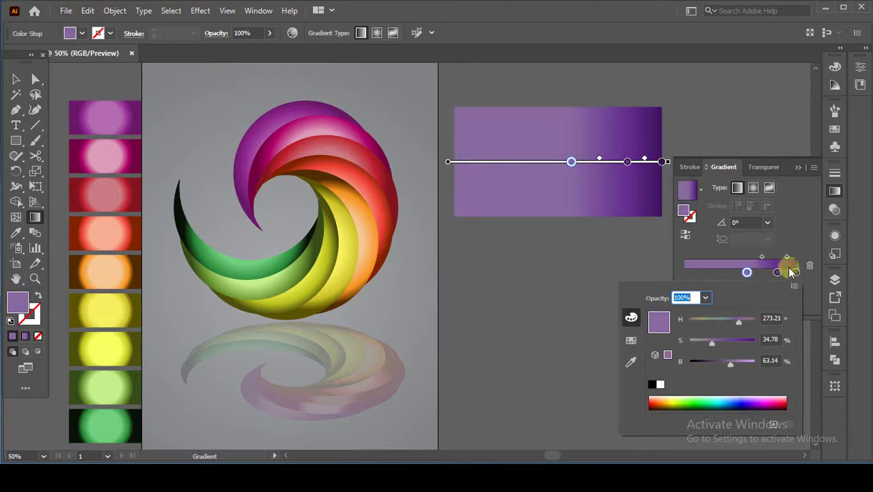
left_click(796, 218)
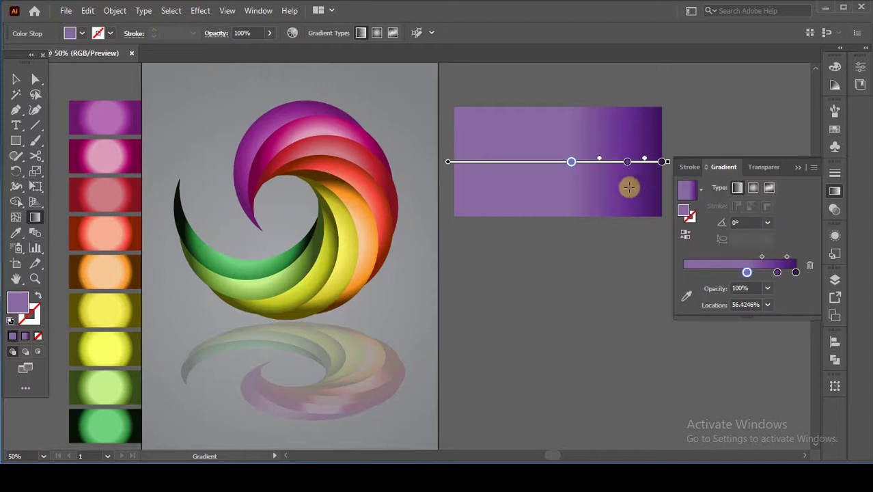
- Change the purple rectangle's gradient type to radial and return to the Selection tool
left_click(754, 187)
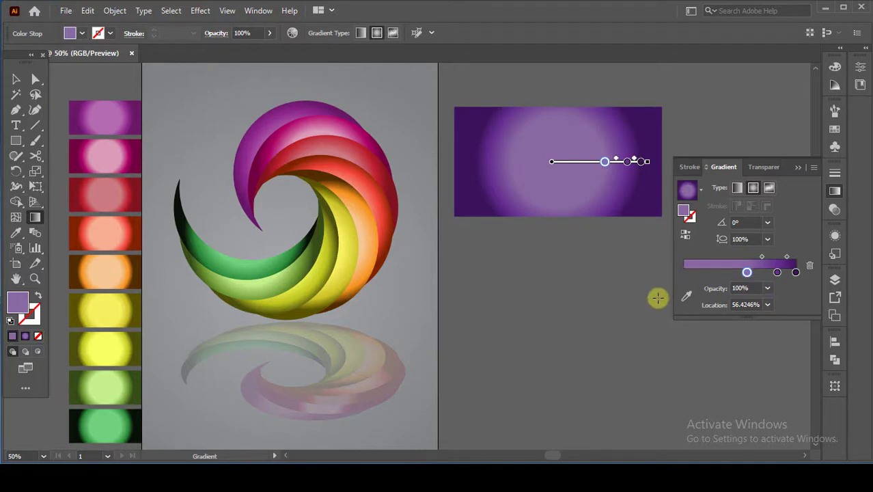
left_click(16, 79)
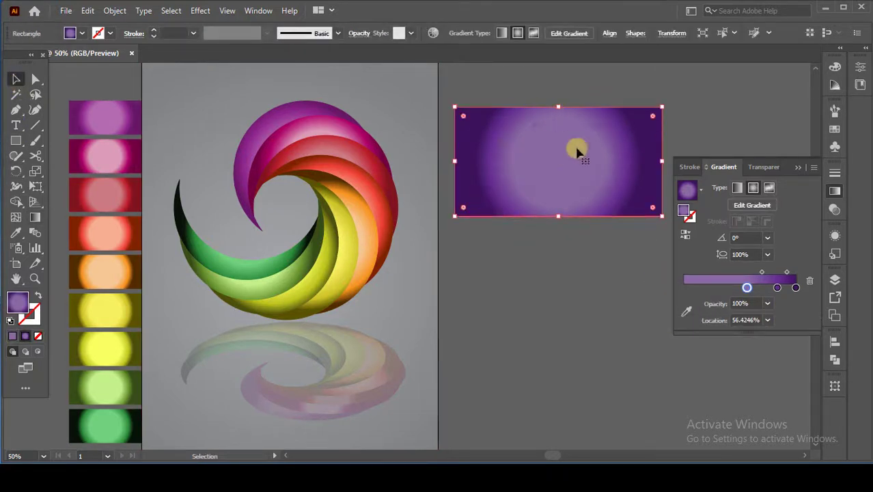